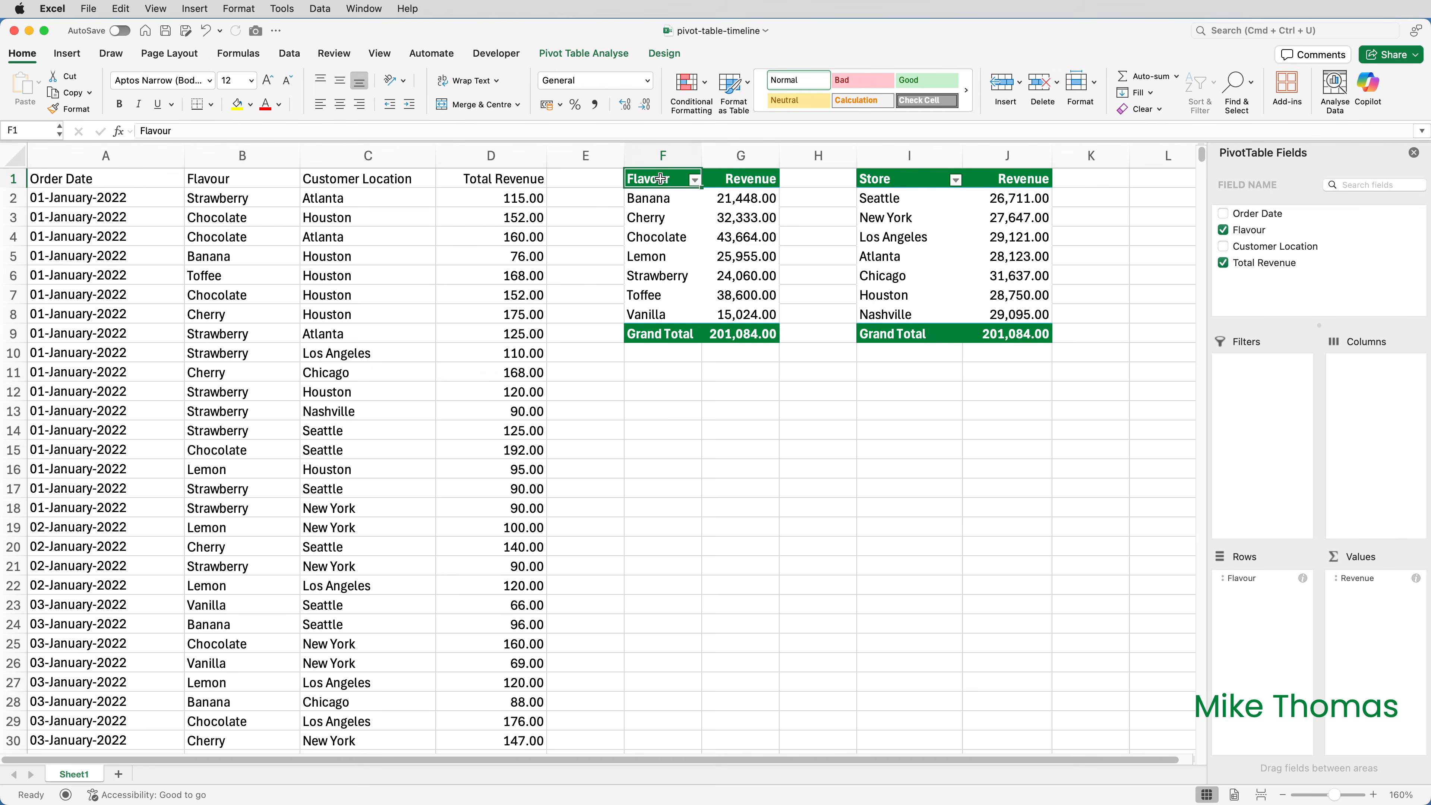
# - Insert an Order Date timeline for the Flavour pivot table, placed below both pivot tables and widened to 4.97 inches
pyautogui.click(599, 50)
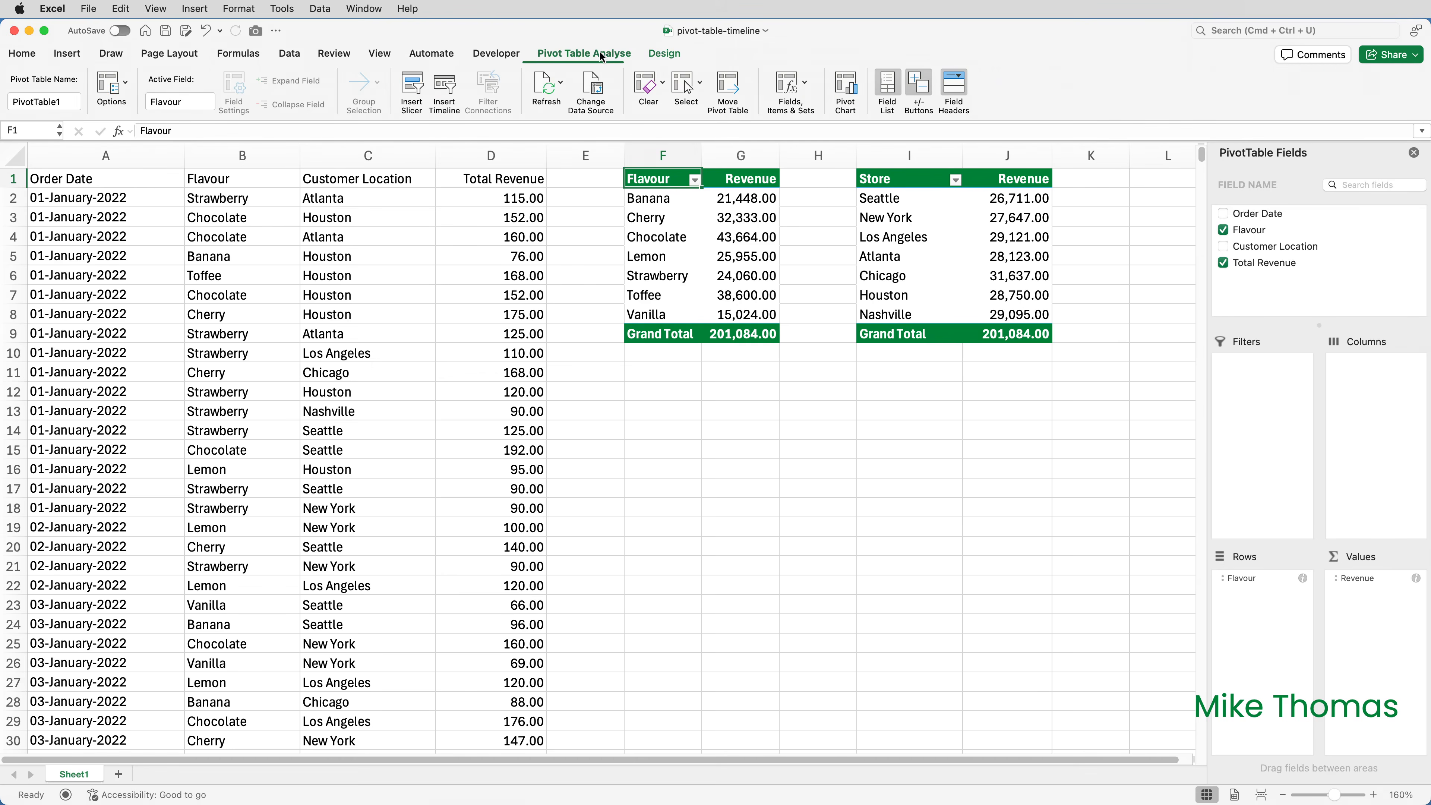
pyautogui.click(445, 90)
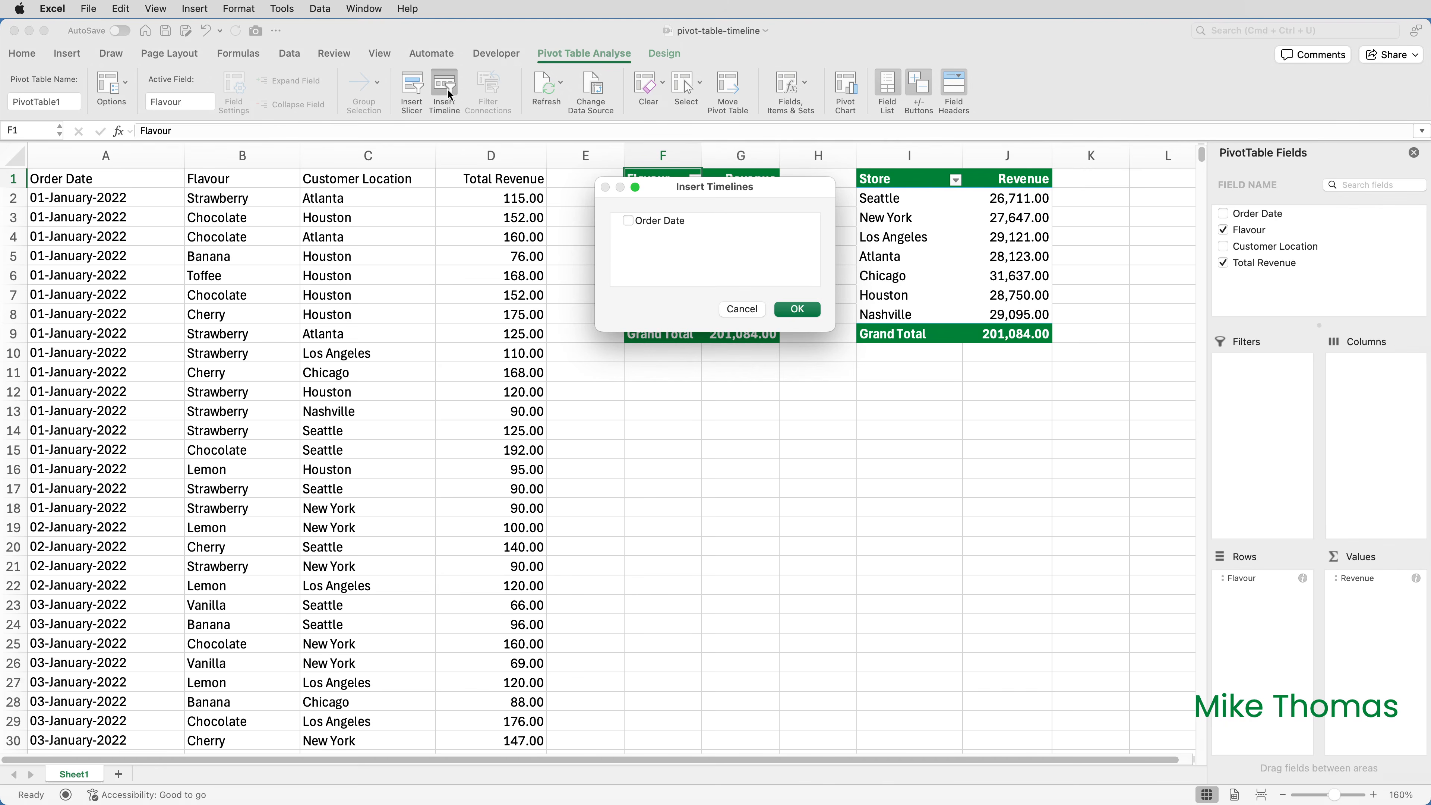
pyautogui.click(629, 220)
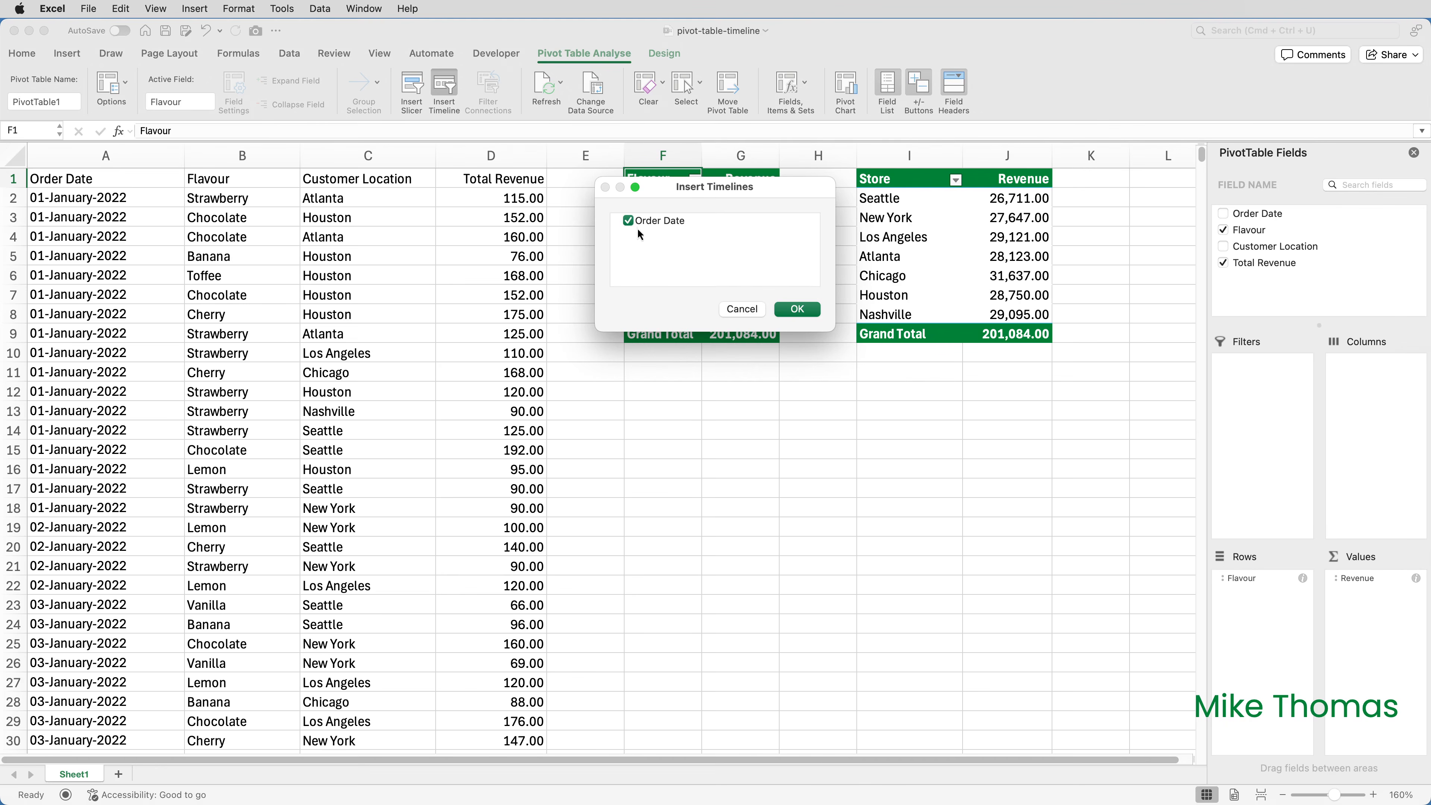
pyautogui.click(795, 311)
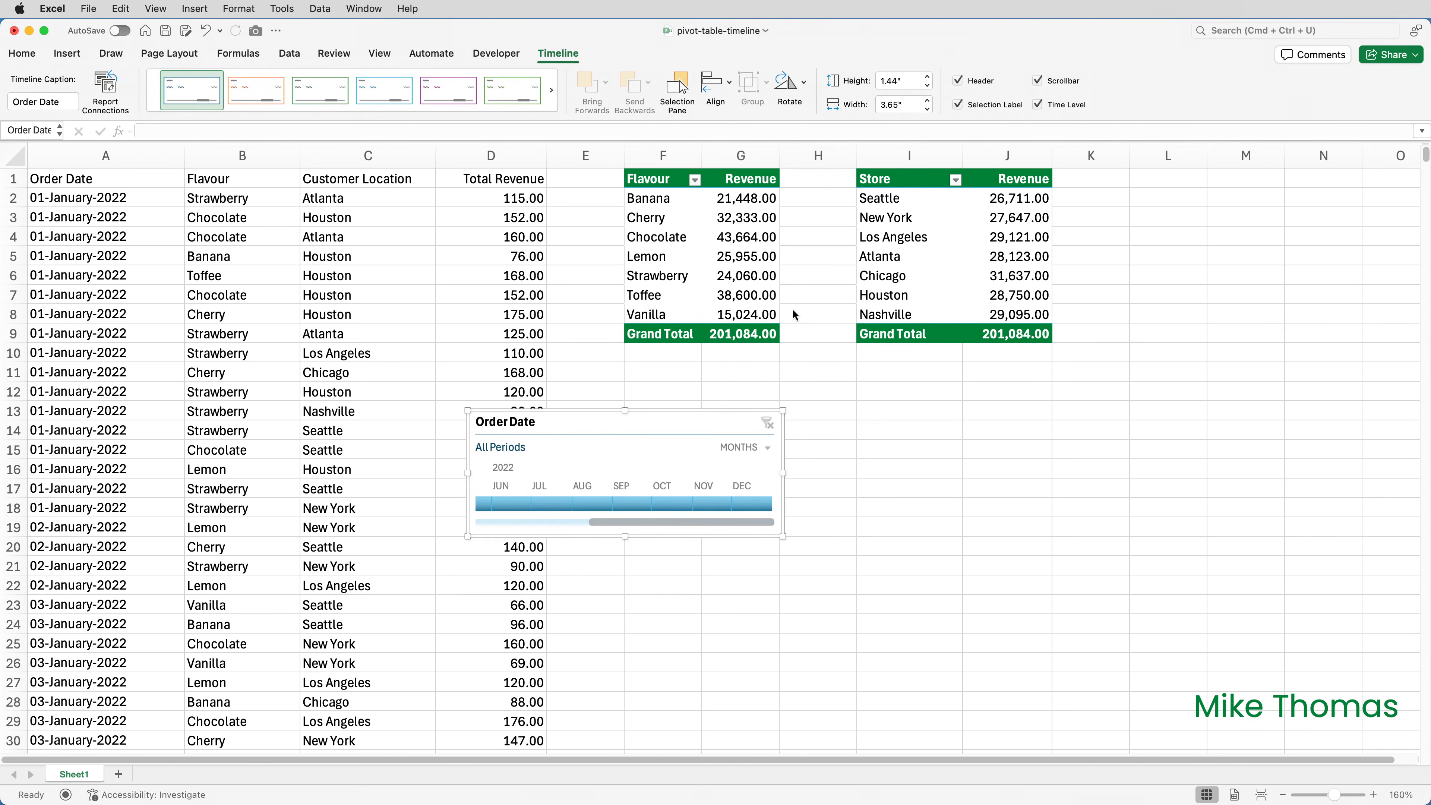
pyautogui.moveTo(729, 405); pyautogui.dragTo(859, 362)
pyautogui.moveTo(938, 425); pyautogui.dragTo(1050, 419)
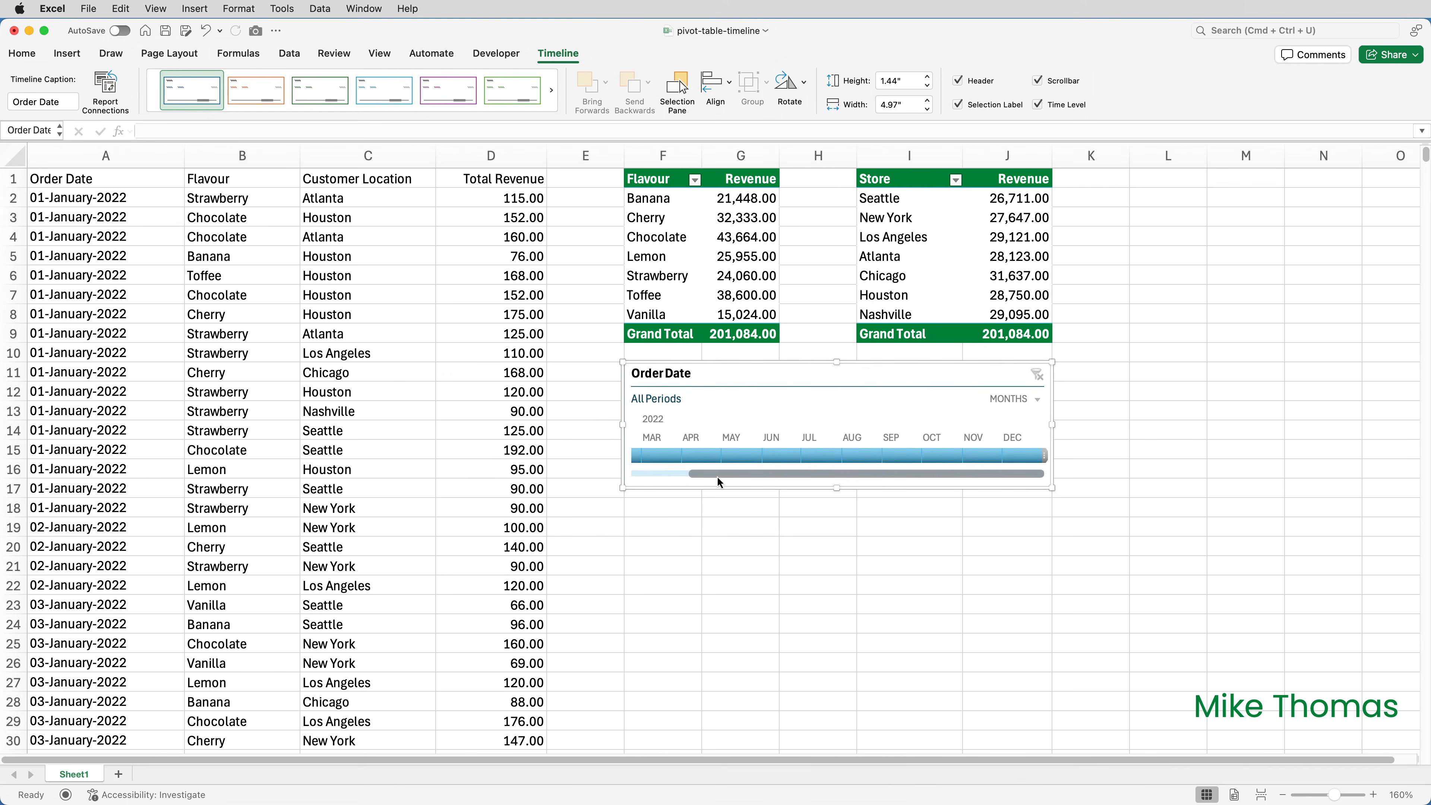
# - Filter the Flavour pivot table with the timeline by January, February, May and June 2022 in turn, and clear the filter
pyautogui.click(659, 473)
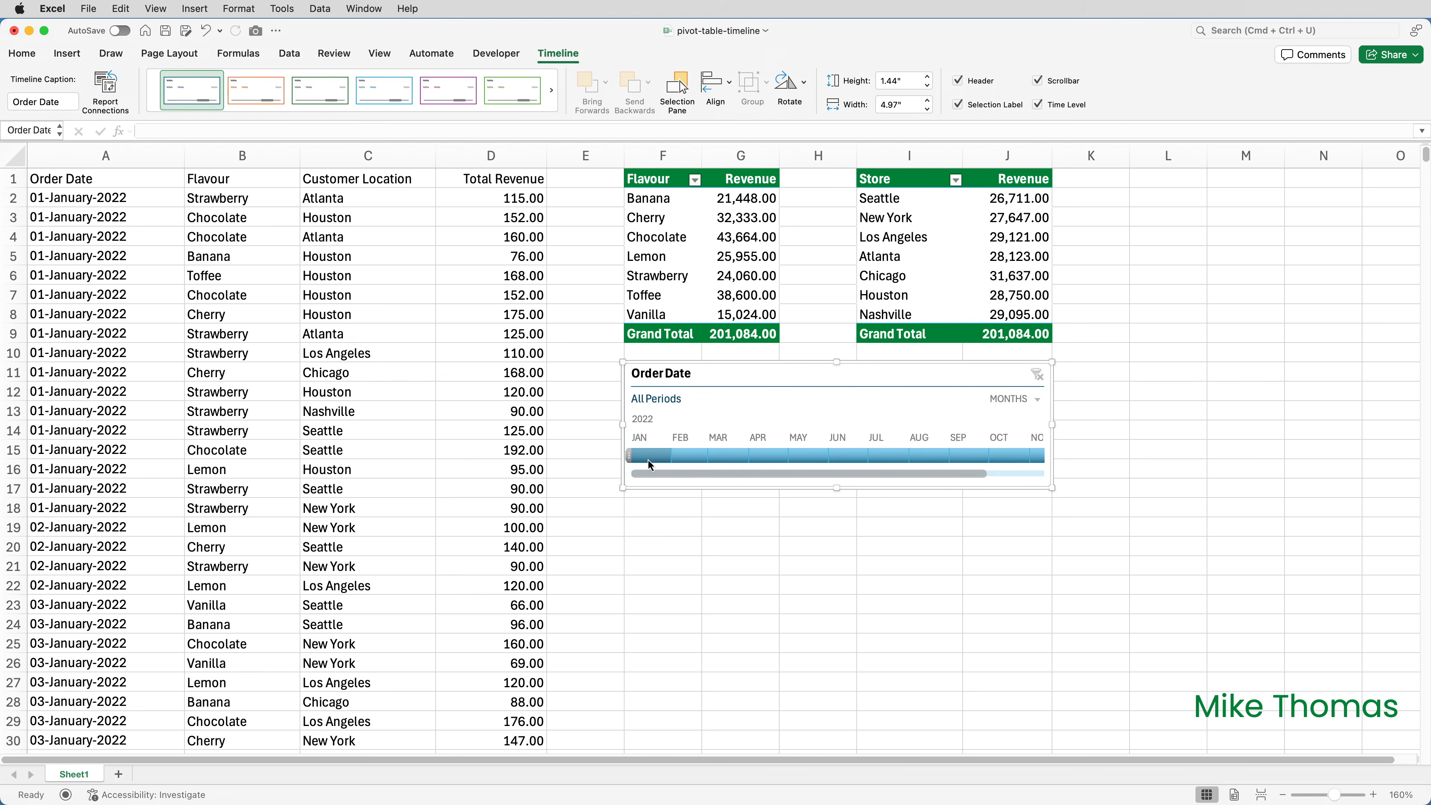
pyautogui.click(647, 459)
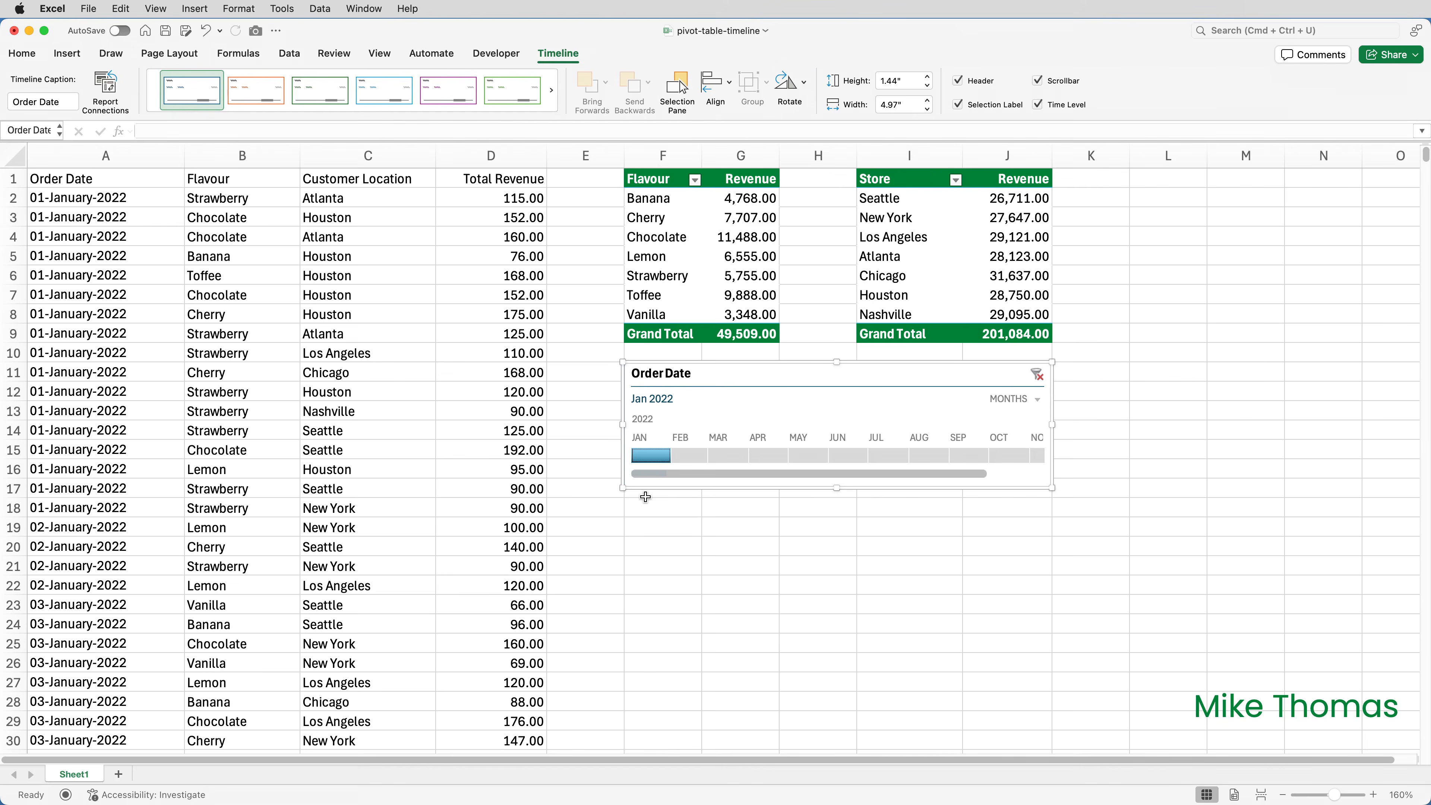
pyautogui.click(689, 457)
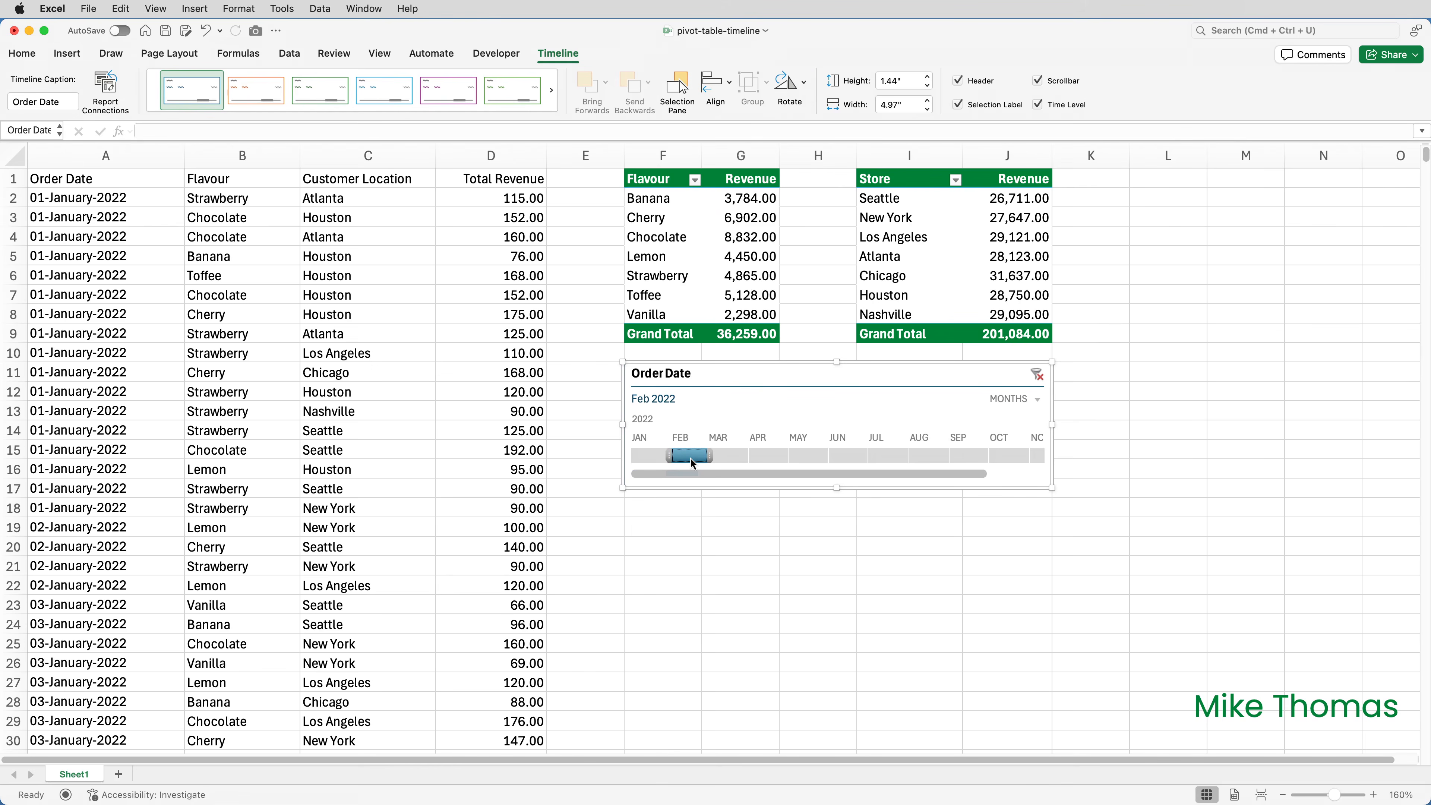
pyautogui.click(799, 453)
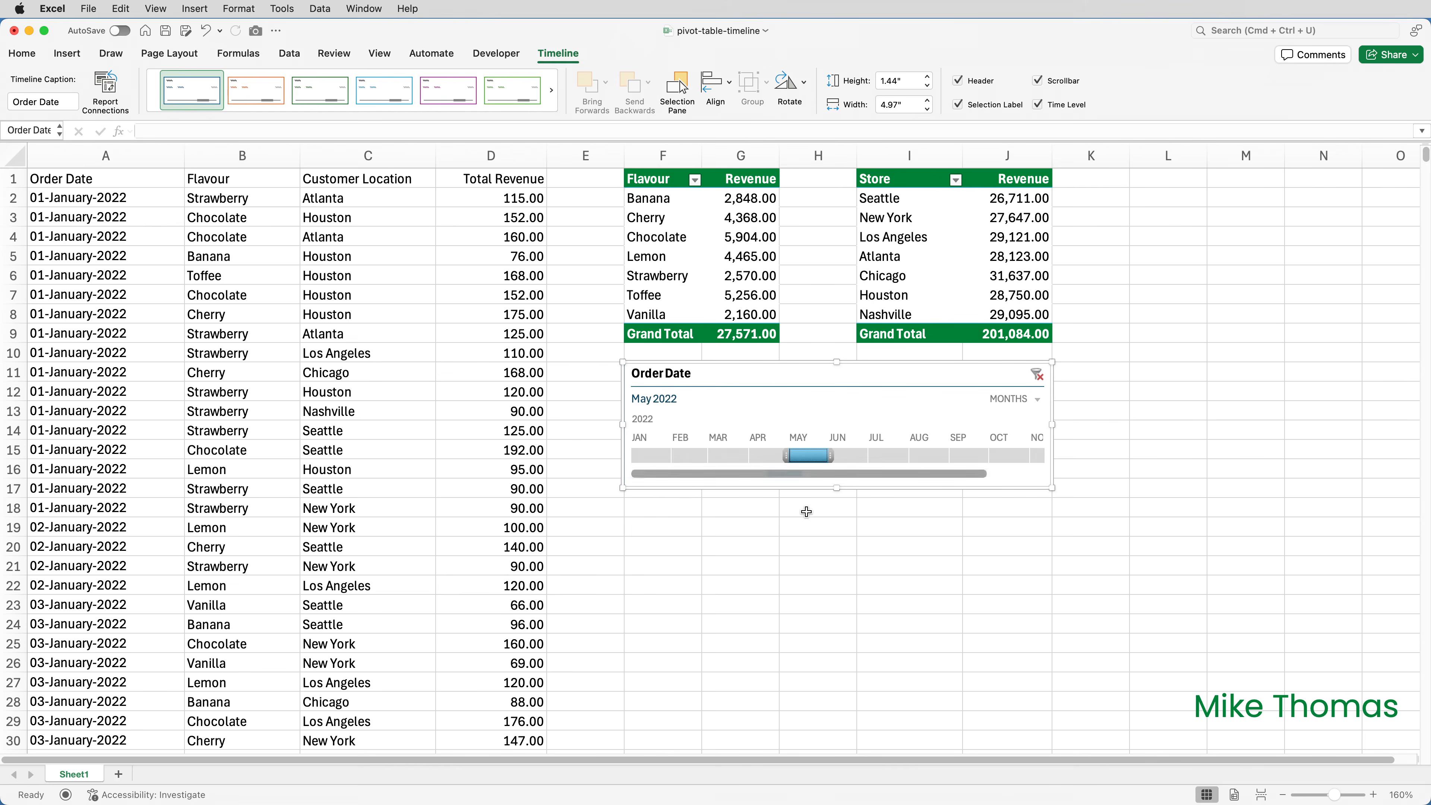
pyautogui.click(852, 454)
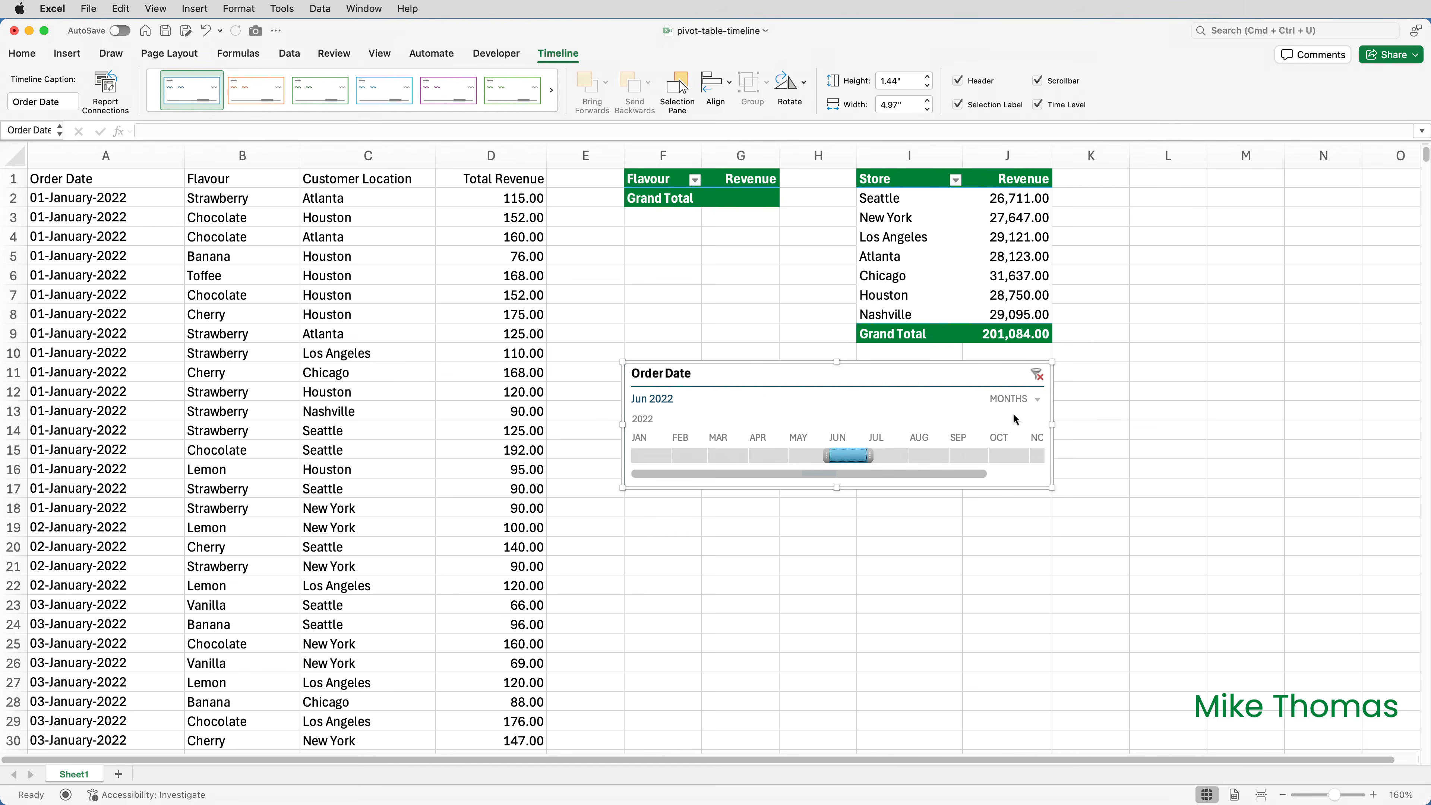
pyautogui.click(1039, 377)
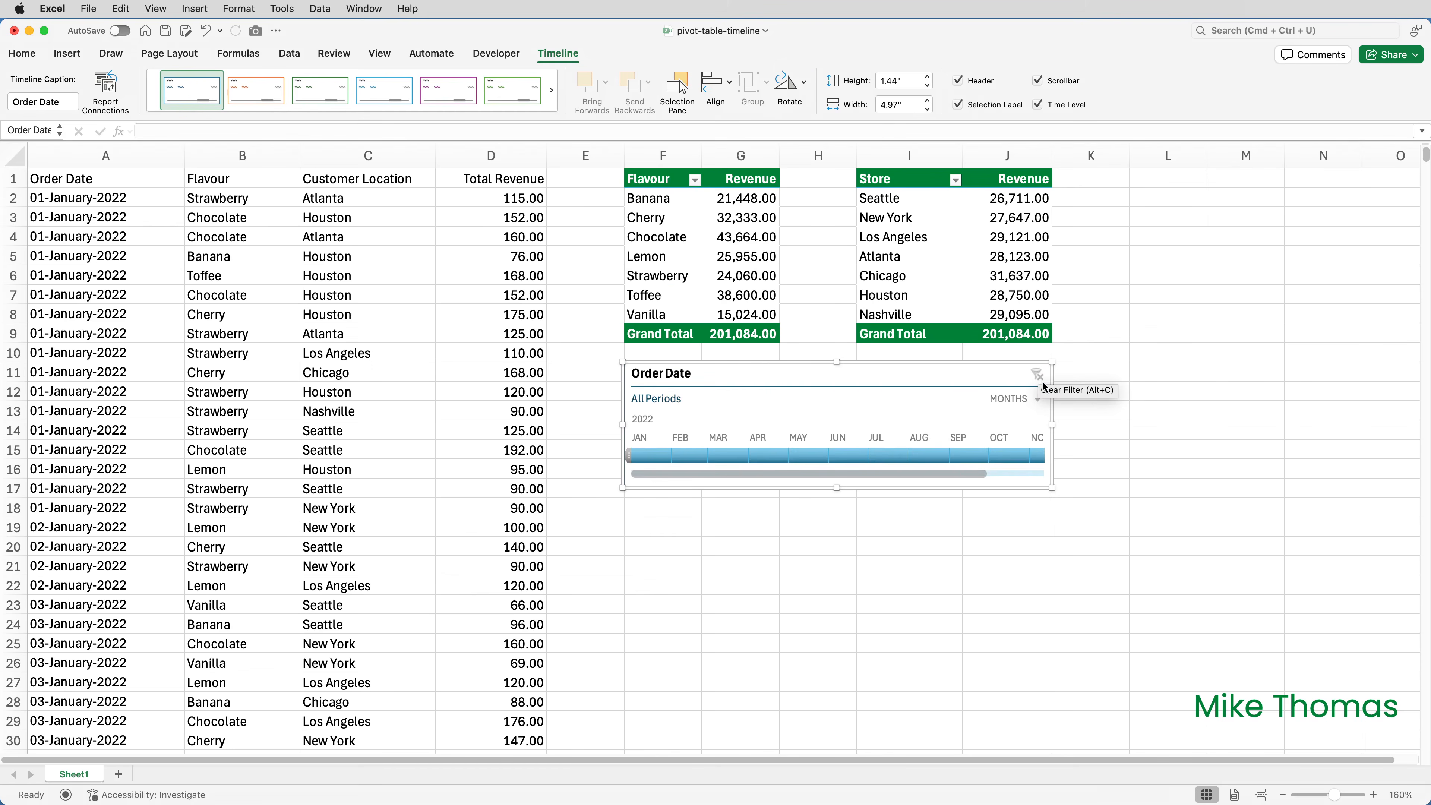
# - Group the timeline by quarters, filter by Q2, Q1 and the Q1–Q2 2022 range in turn, and clear the filter
pyautogui.click(1034, 402)
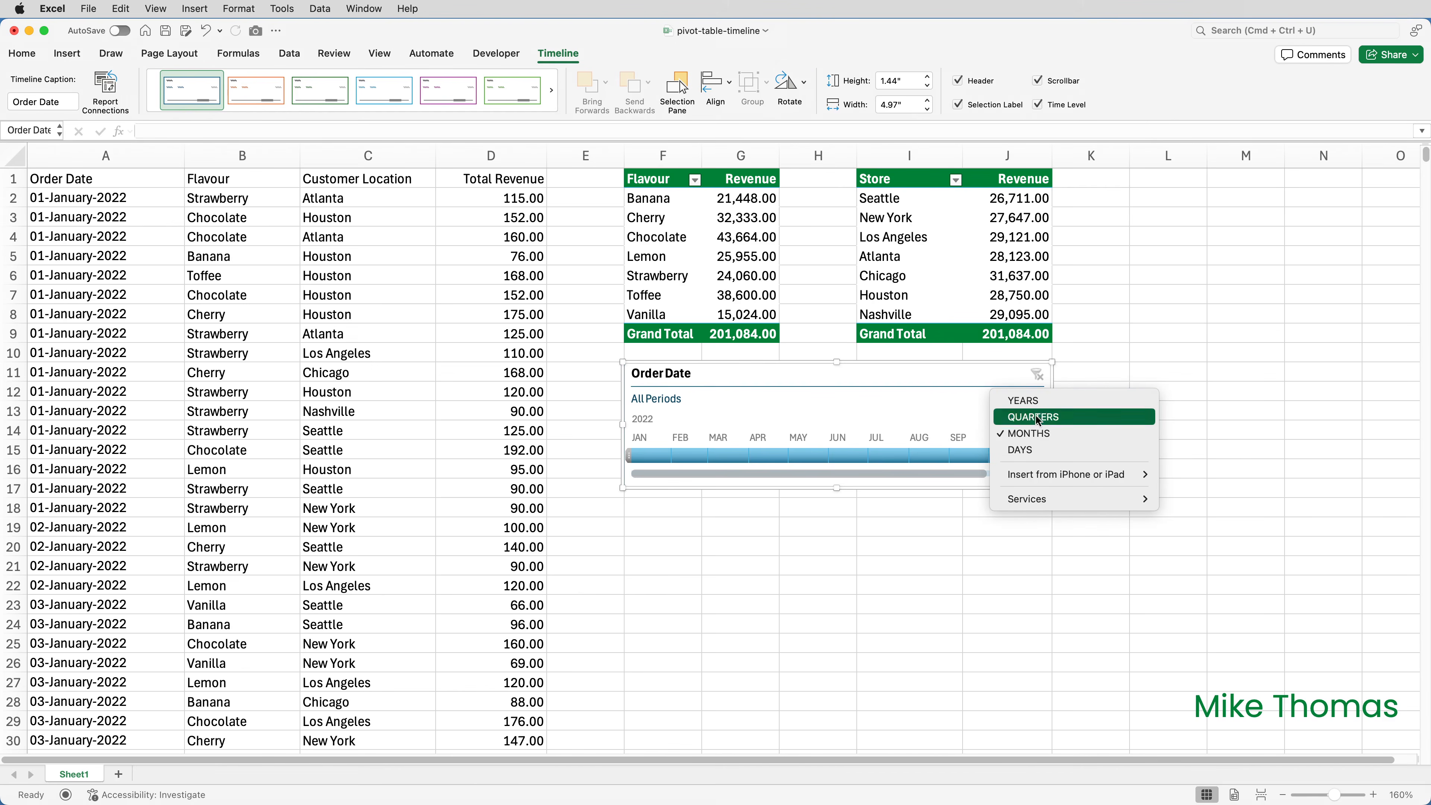
pyautogui.click(981, 478)
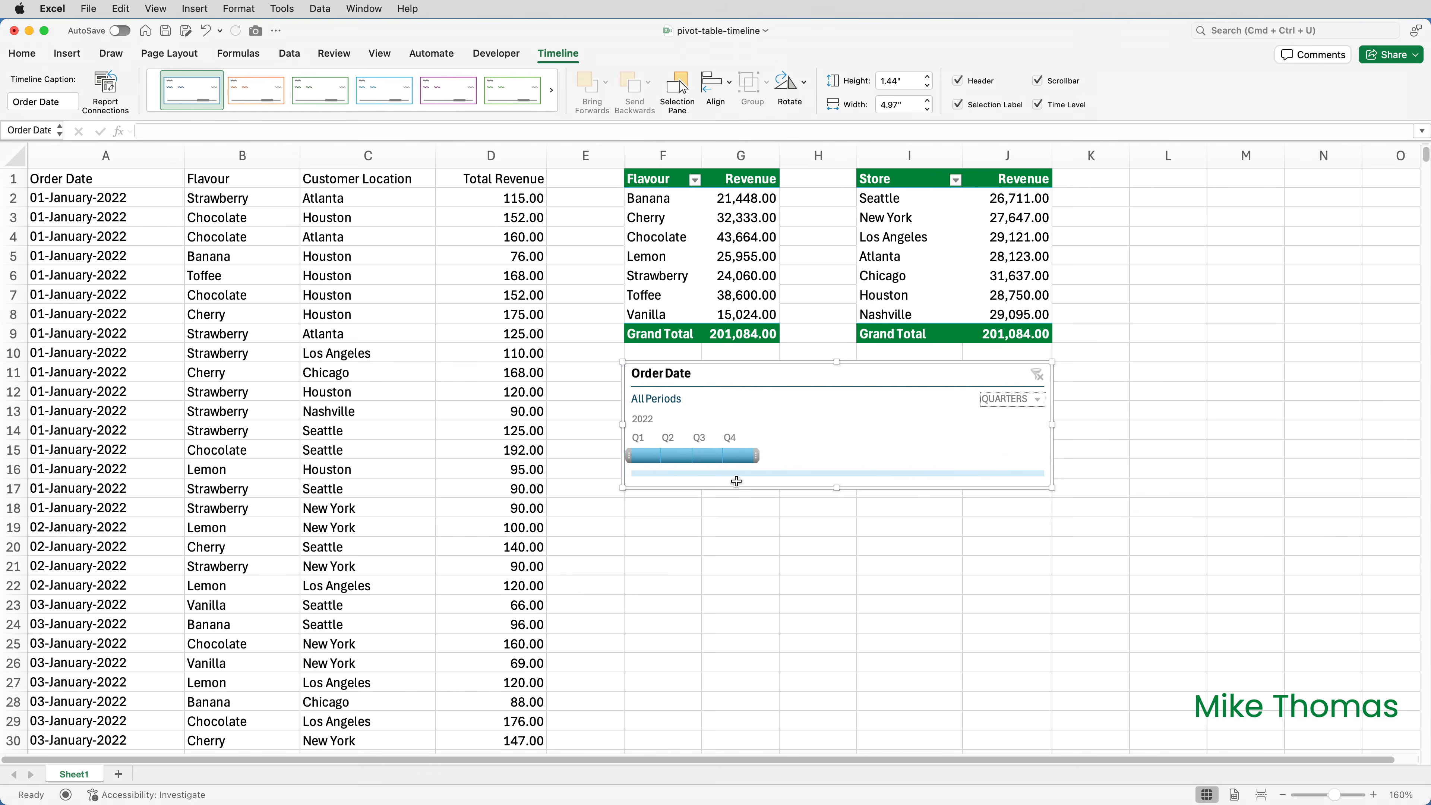
pyautogui.click(679, 459)
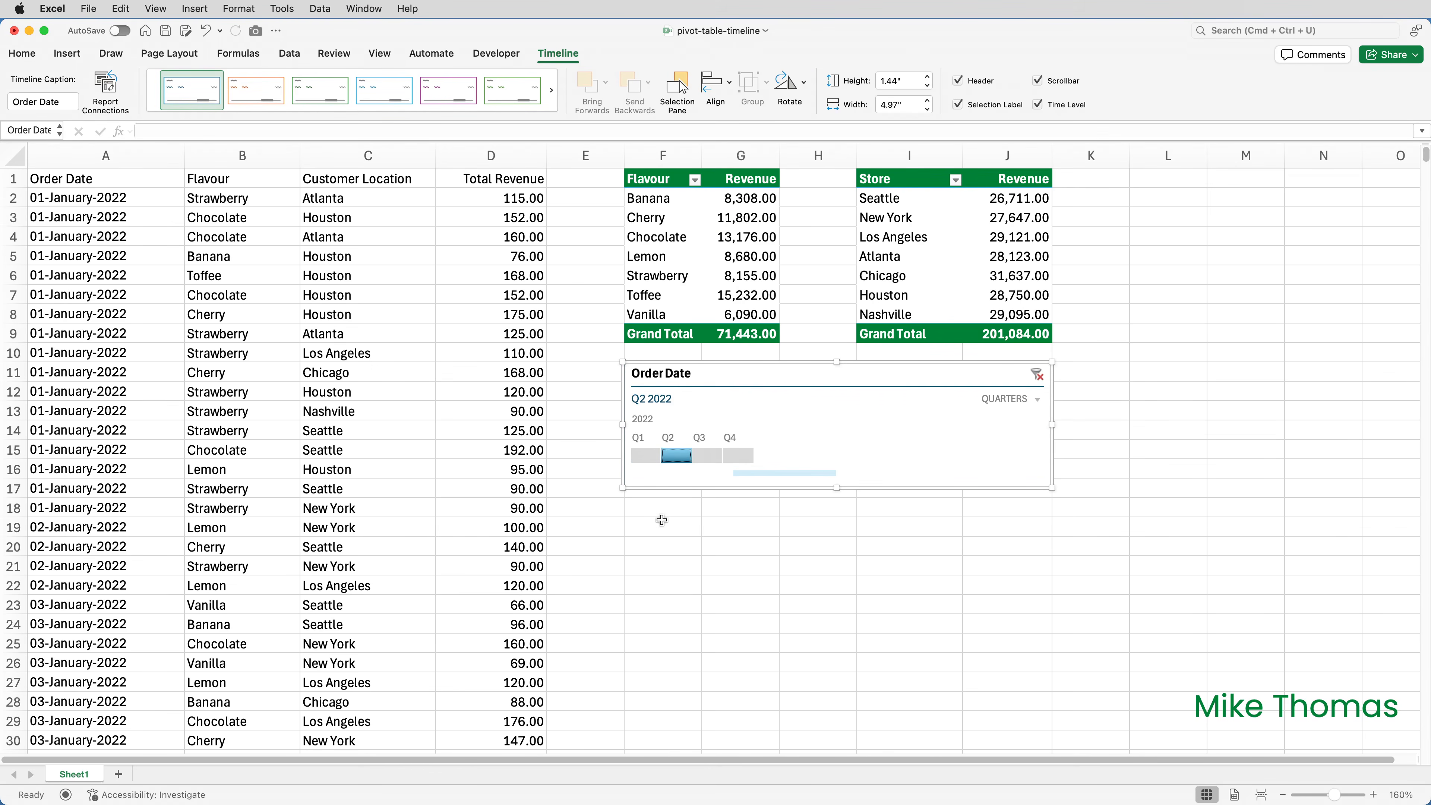
pyautogui.click(644, 458)
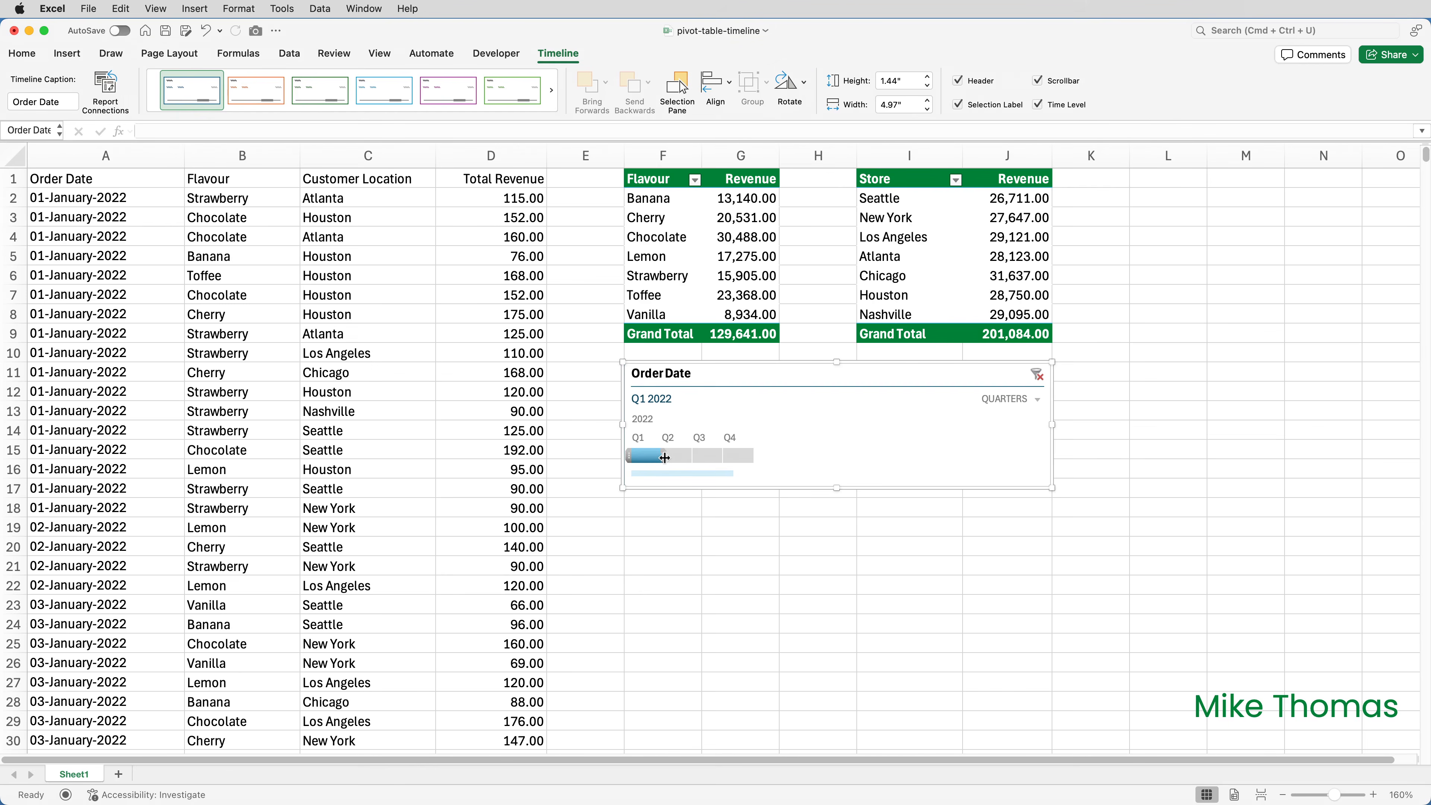
pyautogui.keyDown('shift'); pyautogui.click(693, 457); pyautogui.keyUp('shift')
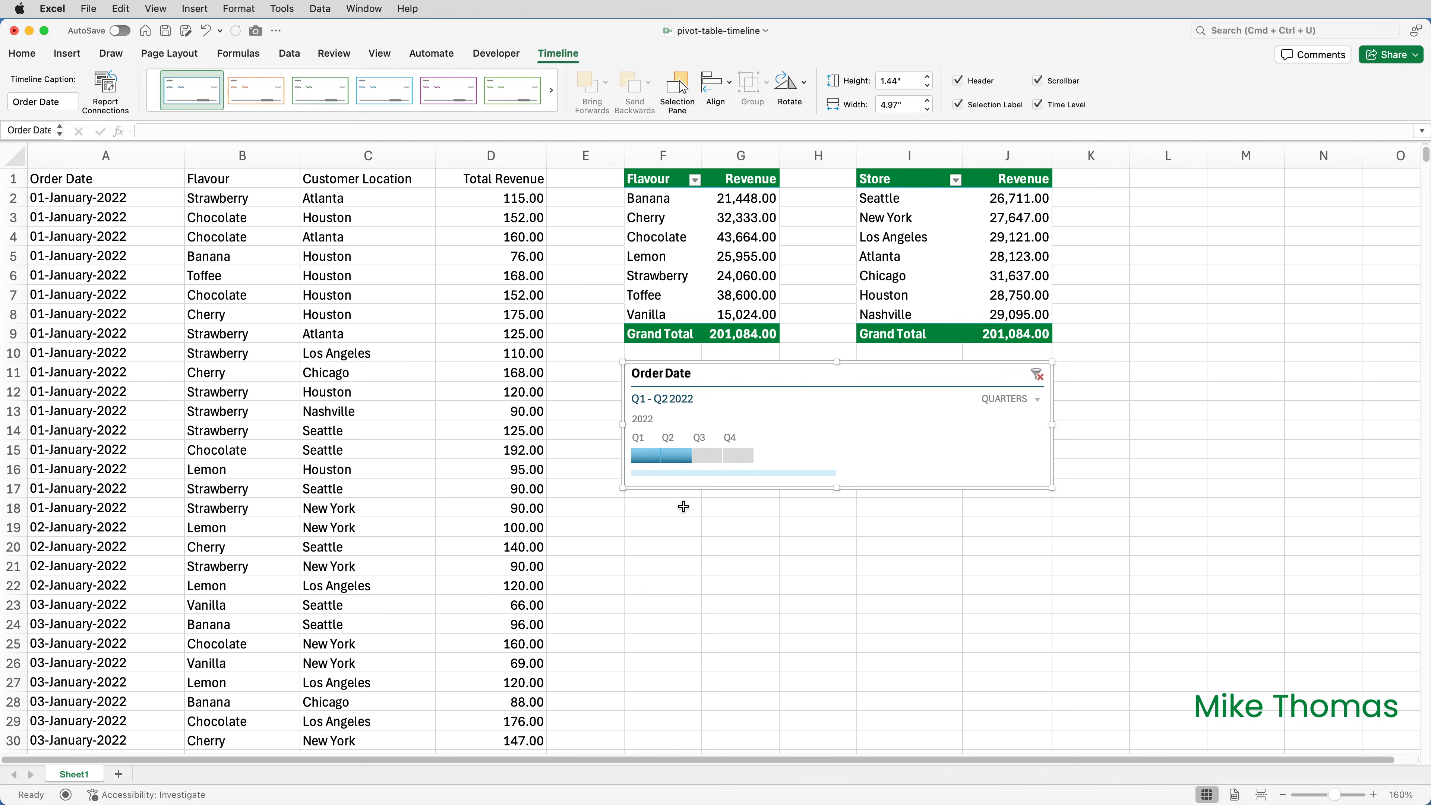
pyautogui.click(1037, 374)
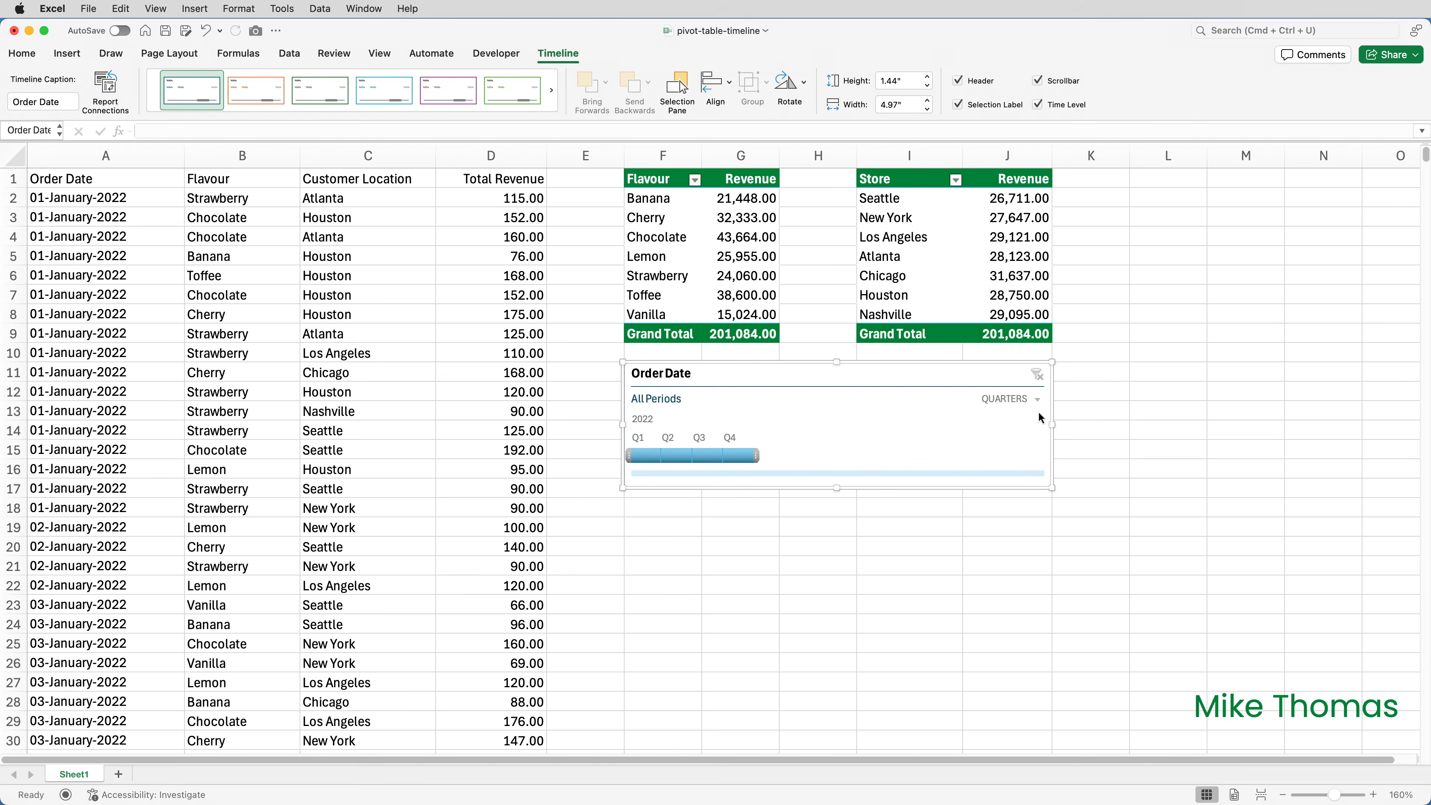
# - Return the timeline to months, filter it to February through April 2022, and clear the filter
pyautogui.click(1012, 399)
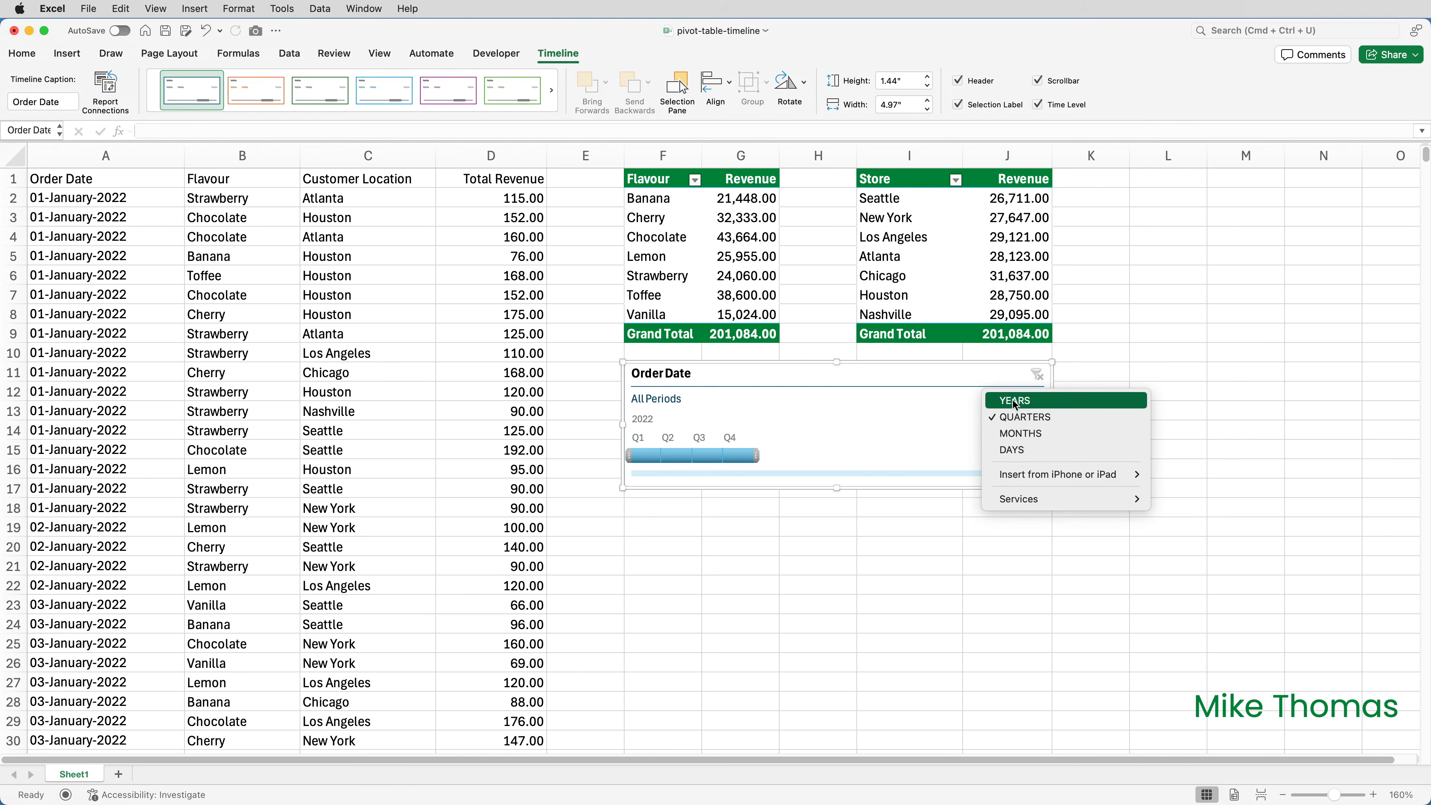
pyautogui.click(862, 487)
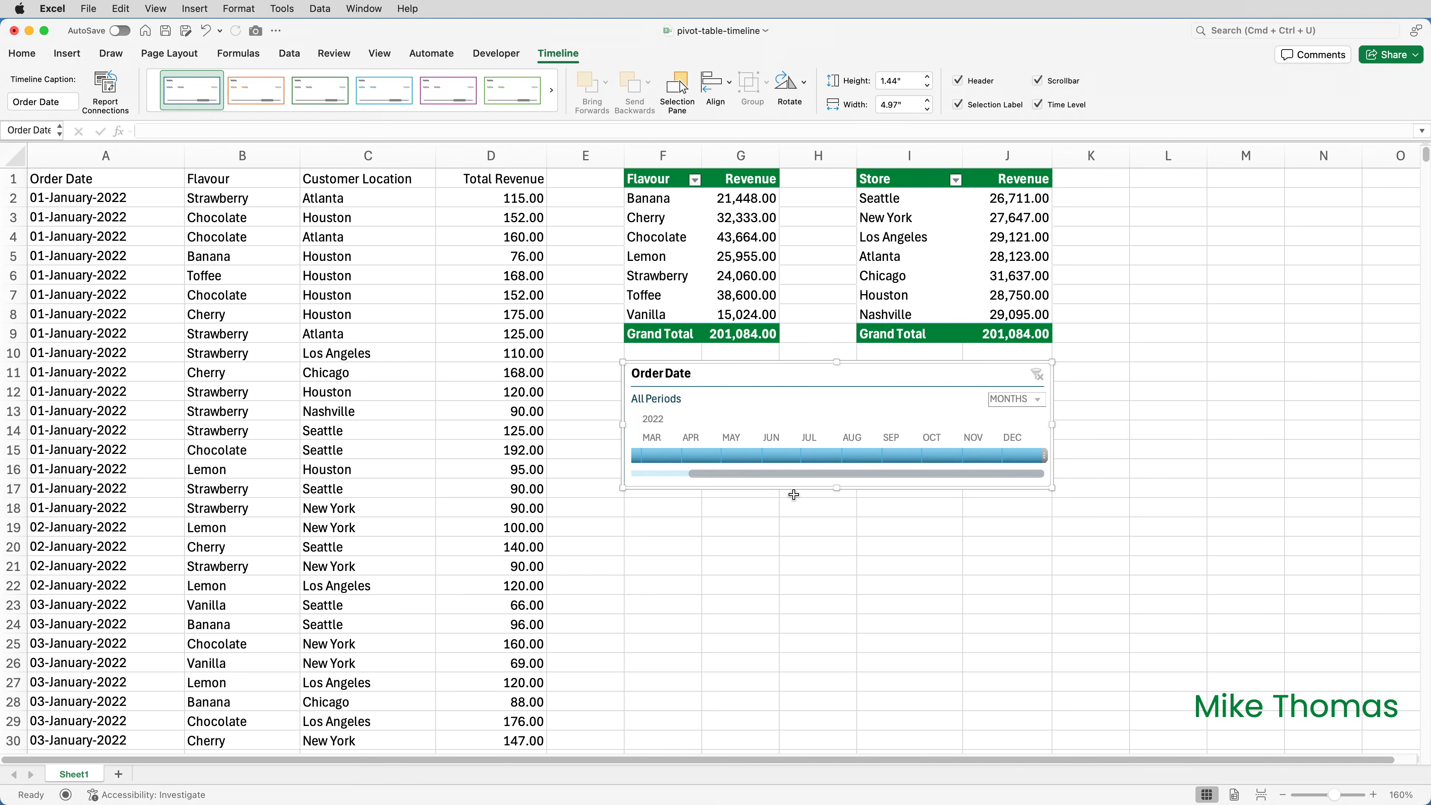
pyautogui.click(645, 473)
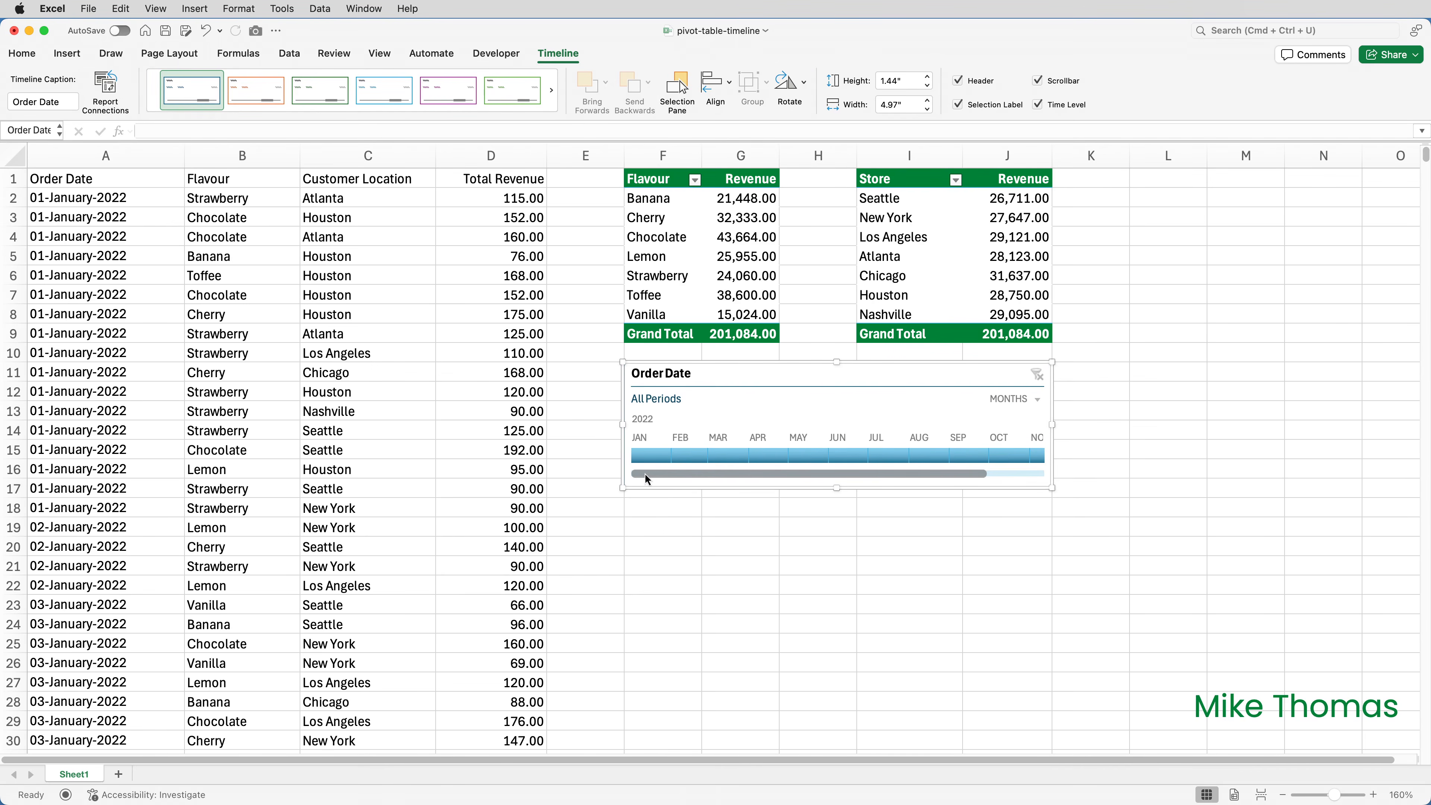
pyautogui.click(690, 456)
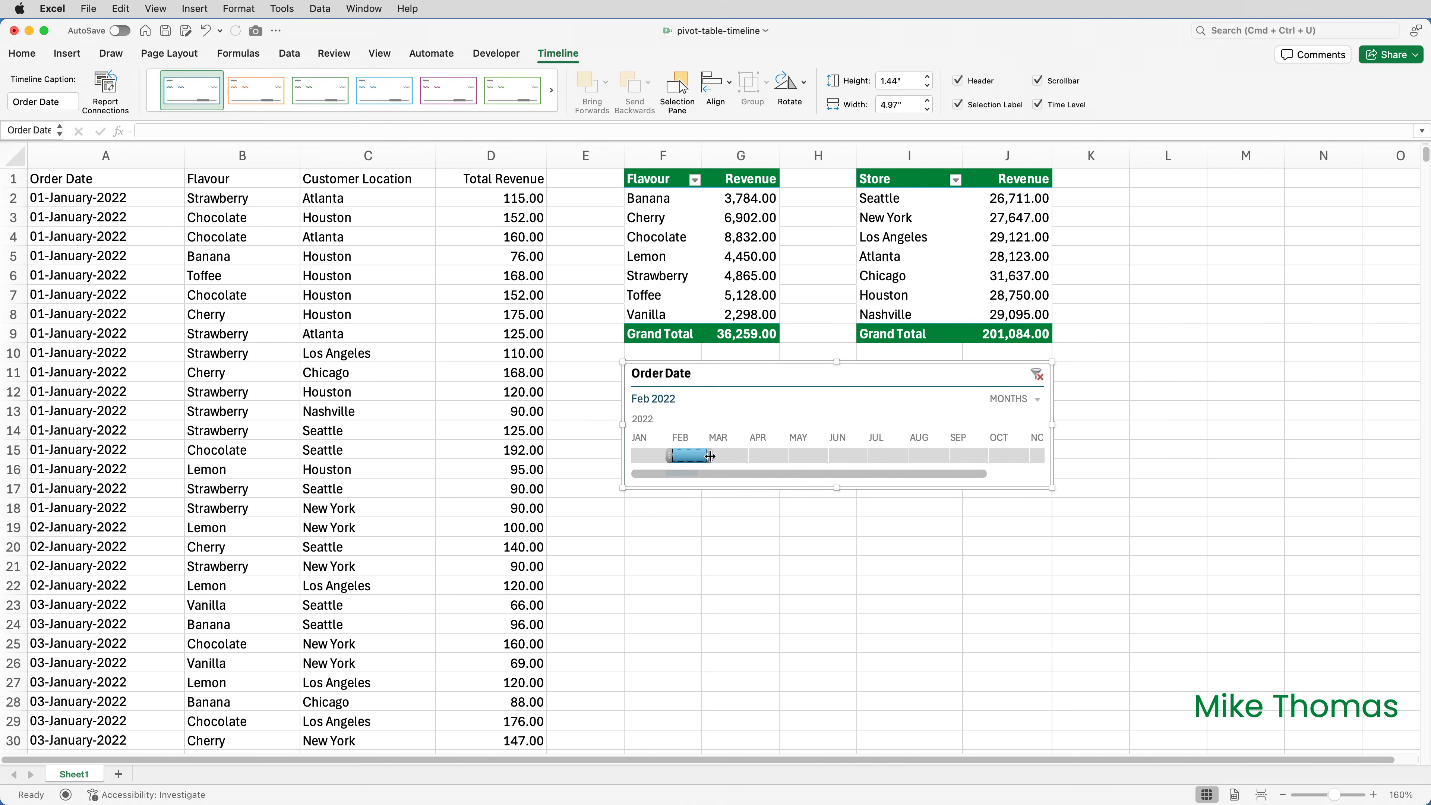
pyautogui.moveTo(710, 456); pyautogui.dragTo(793, 460)
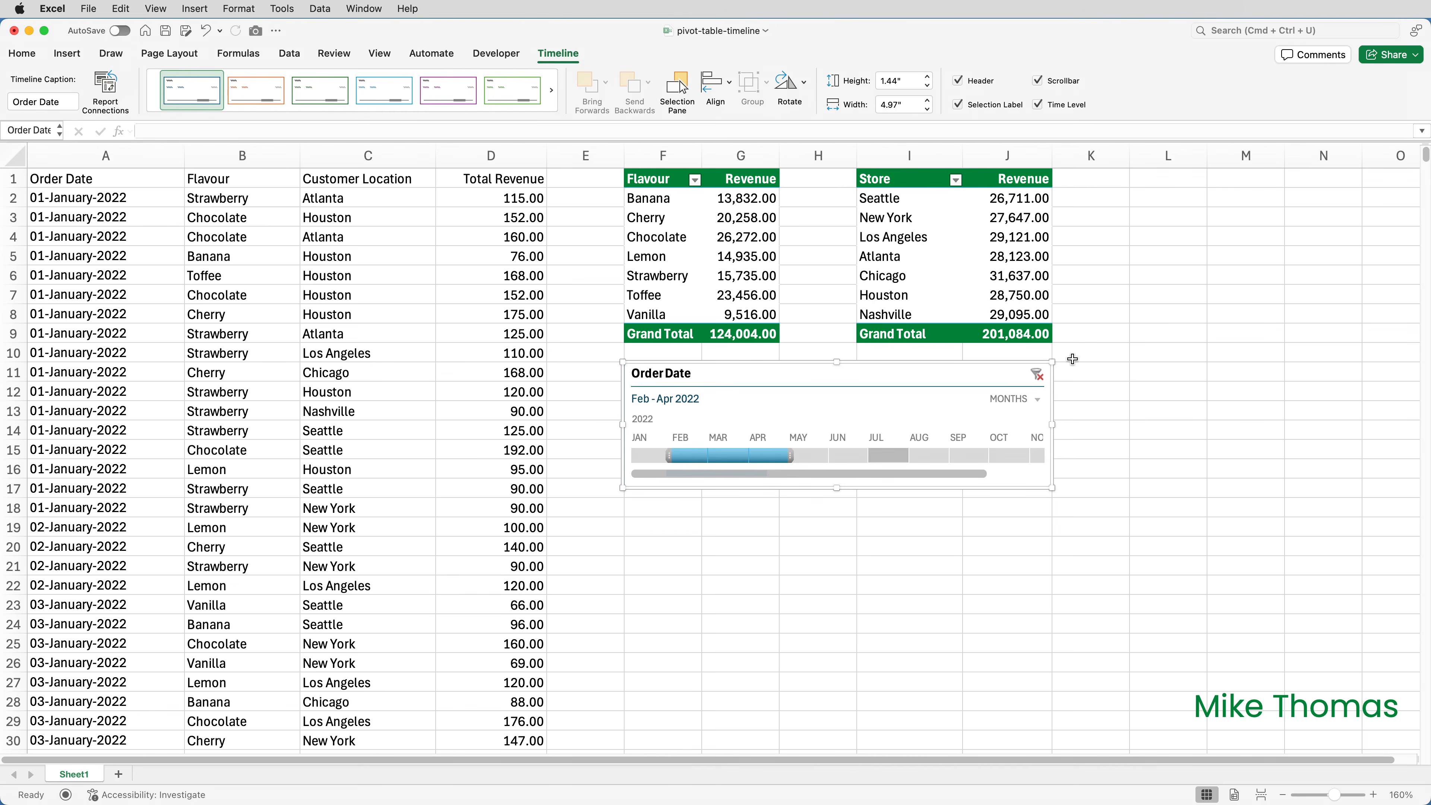
pyautogui.click(1037, 375)
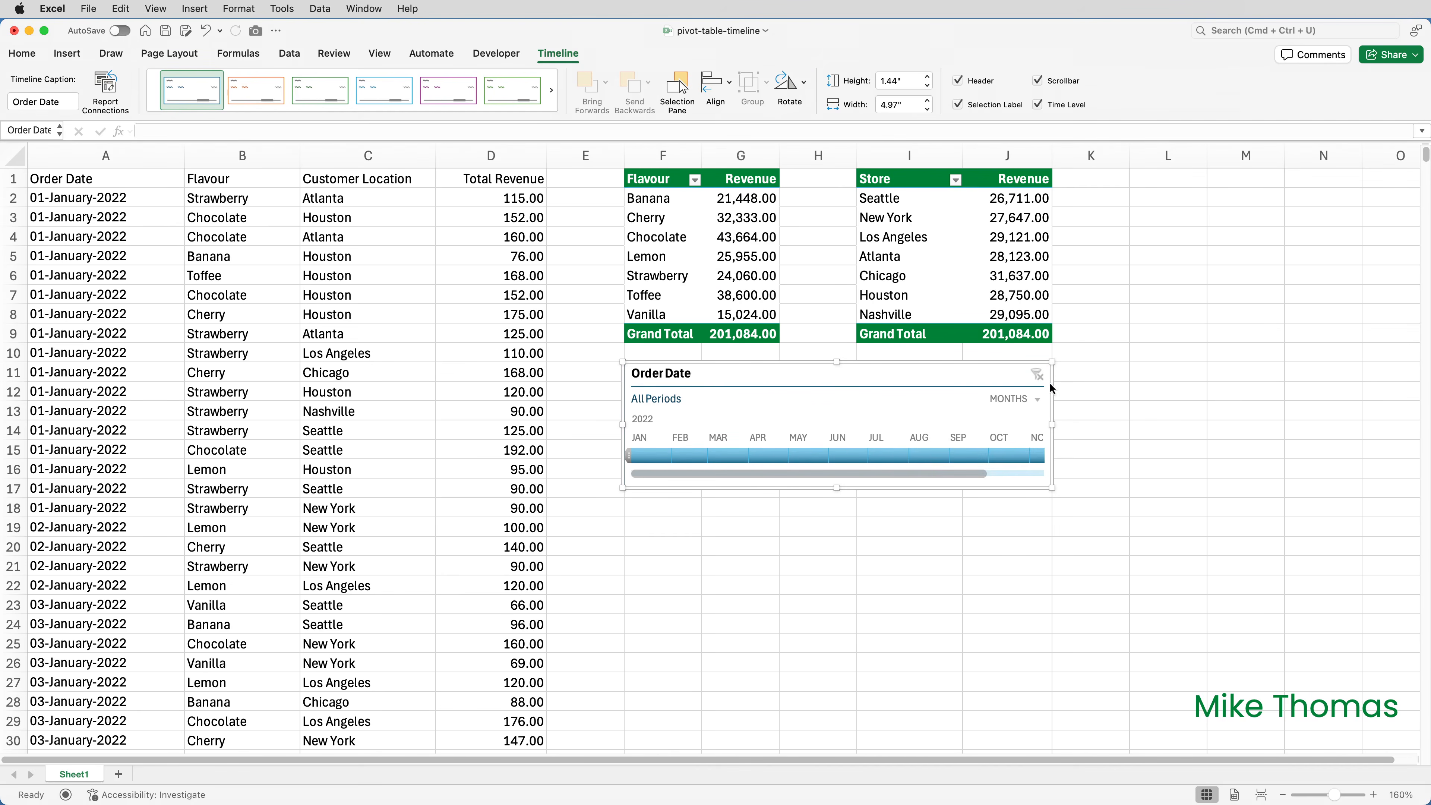
# - Change the timeline's time level to years and after that to days
pyautogui.click(1023, 396)
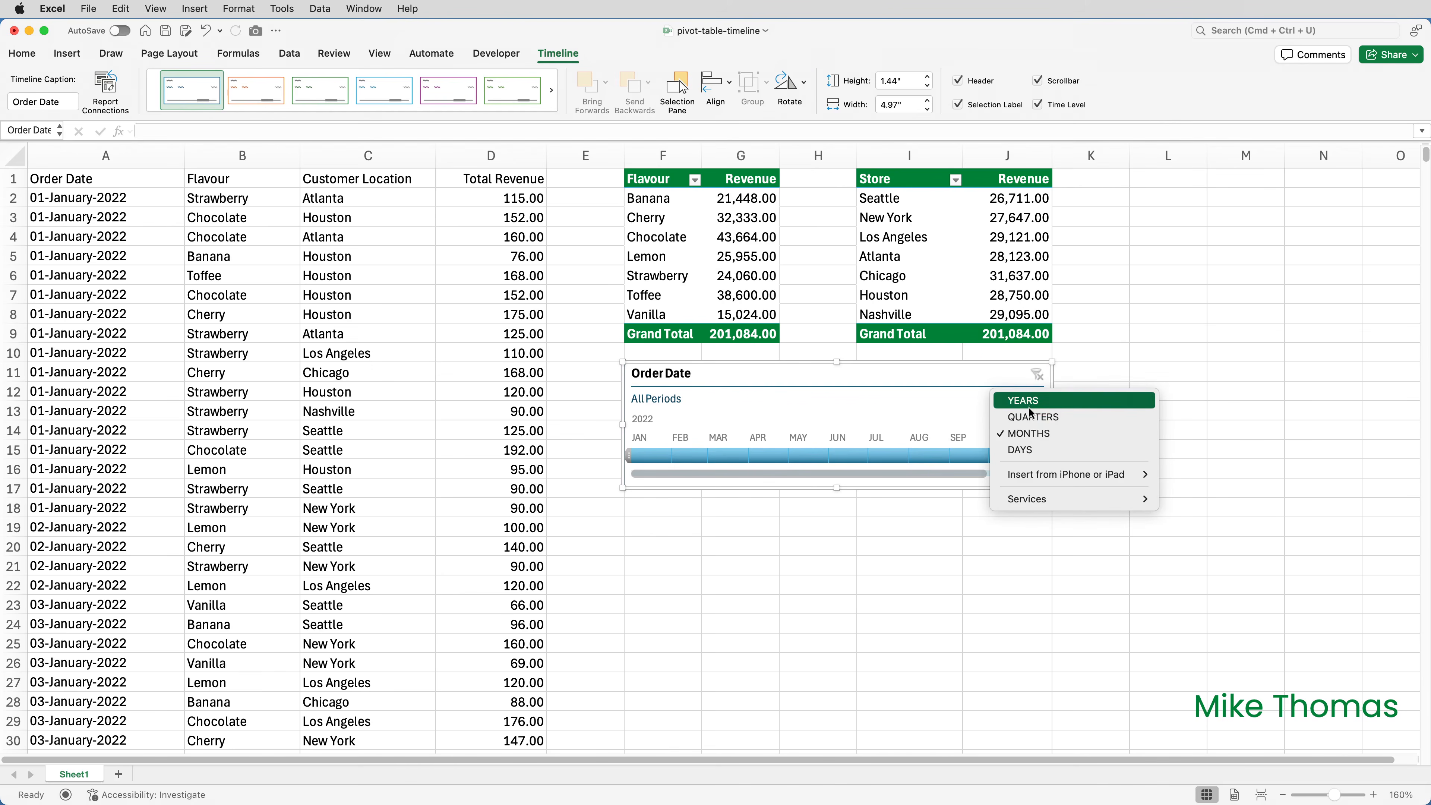
pyautogui.click(1031, 401)
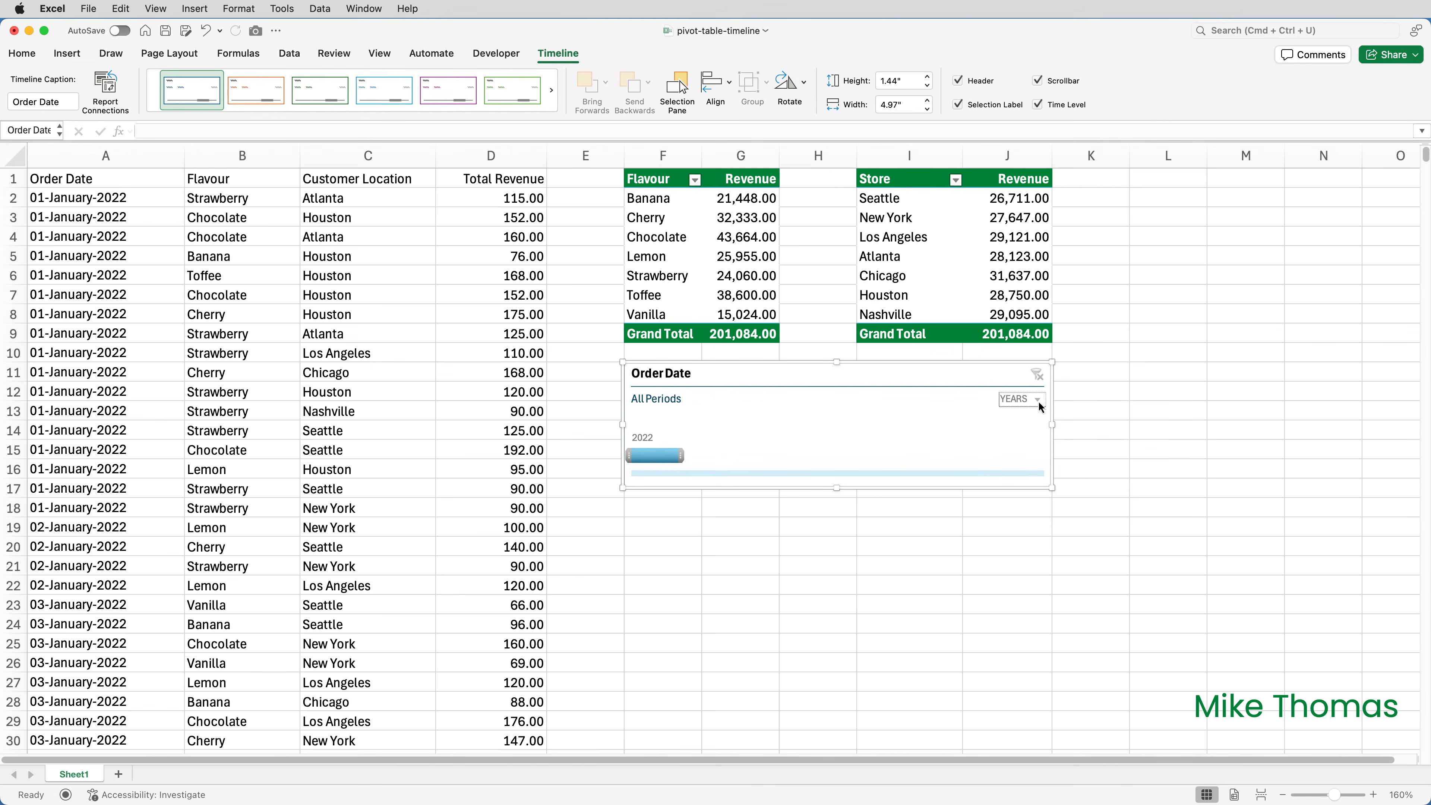
pyautogui.click(1037, 400)
pyautogui.click(1016, 454)
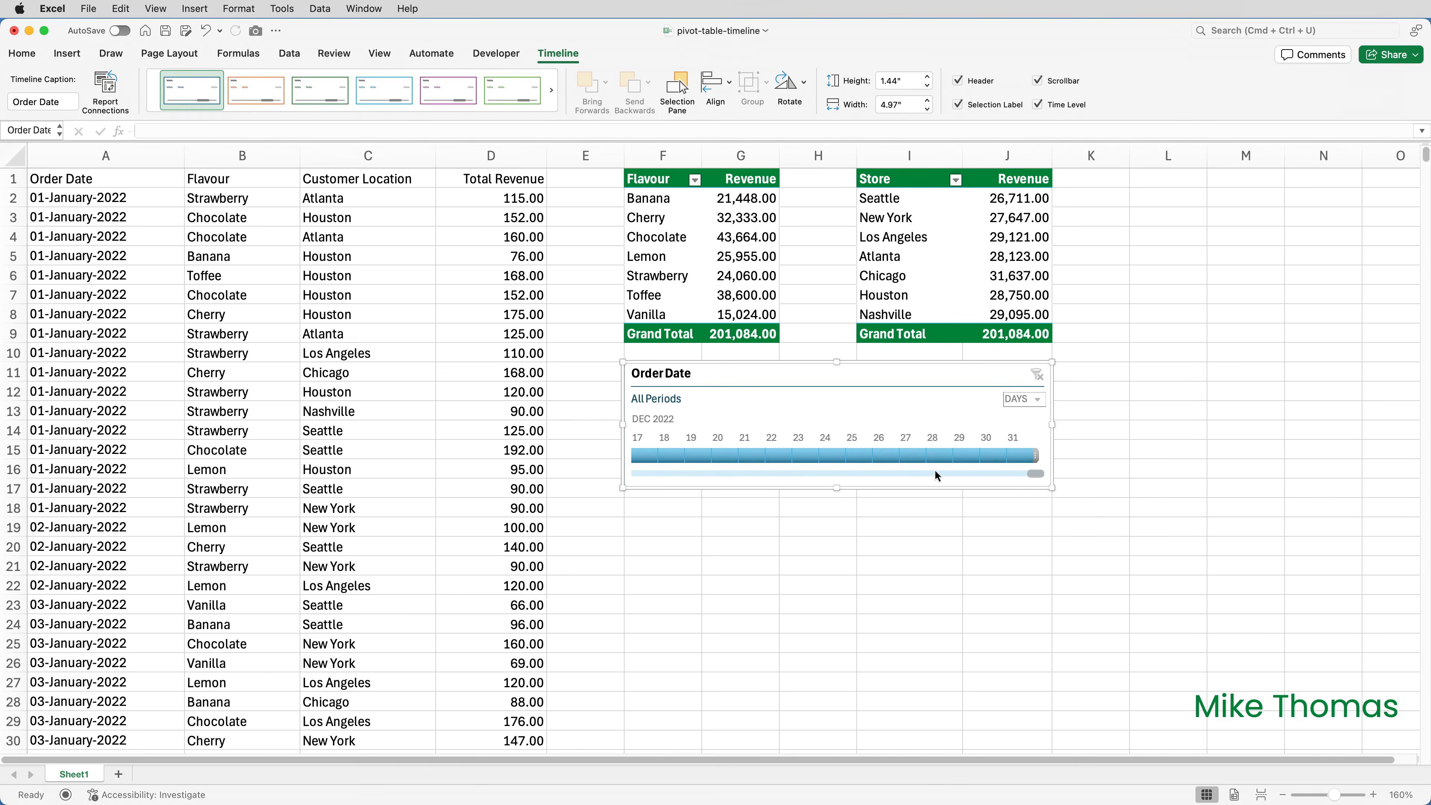
# - Filter the Flavour pivot table to the period 7 to 11 November 2022 with the daily timeline
pyautogui.click(681, 473)
pyautogui.click(681, 472)
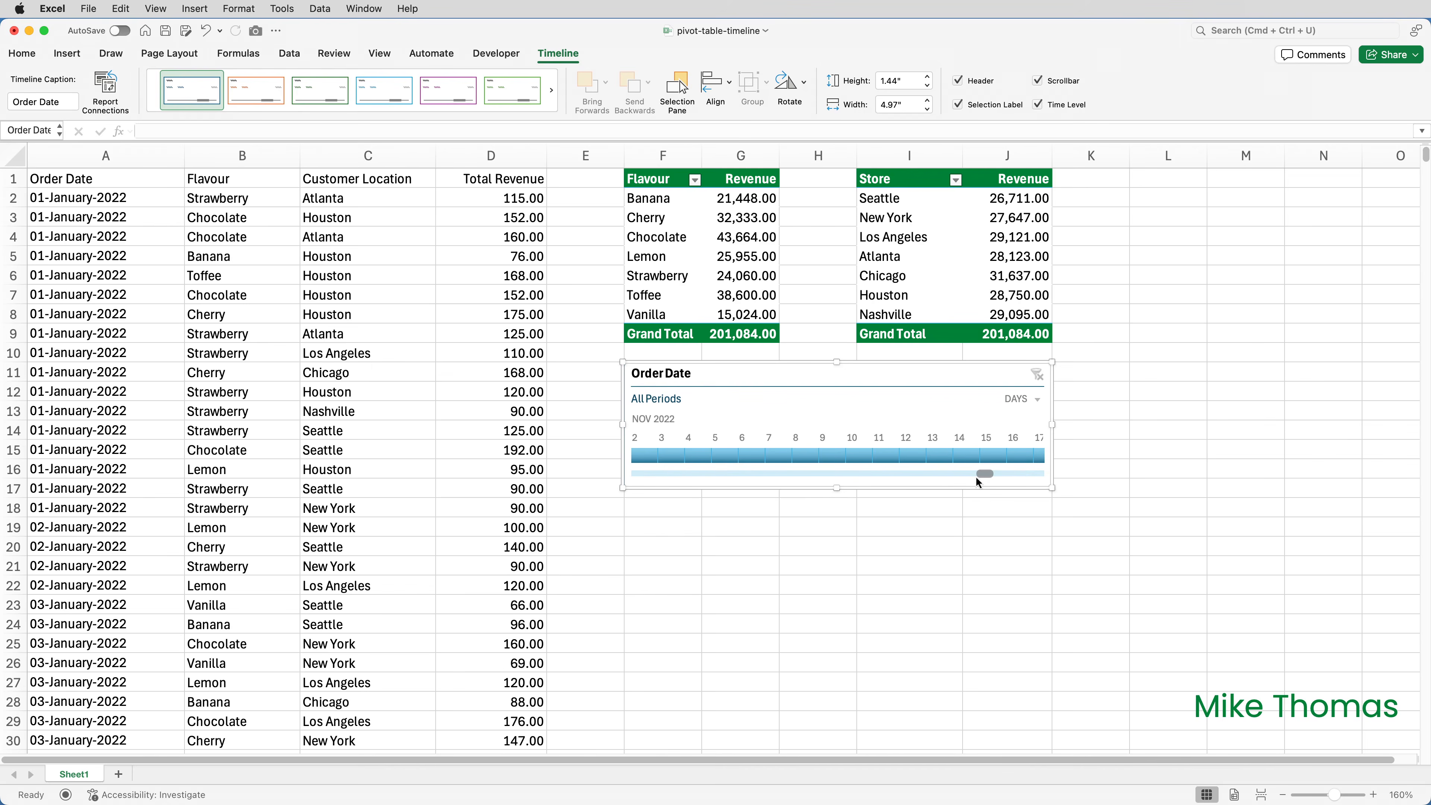
pyautogui.click(771, 453)
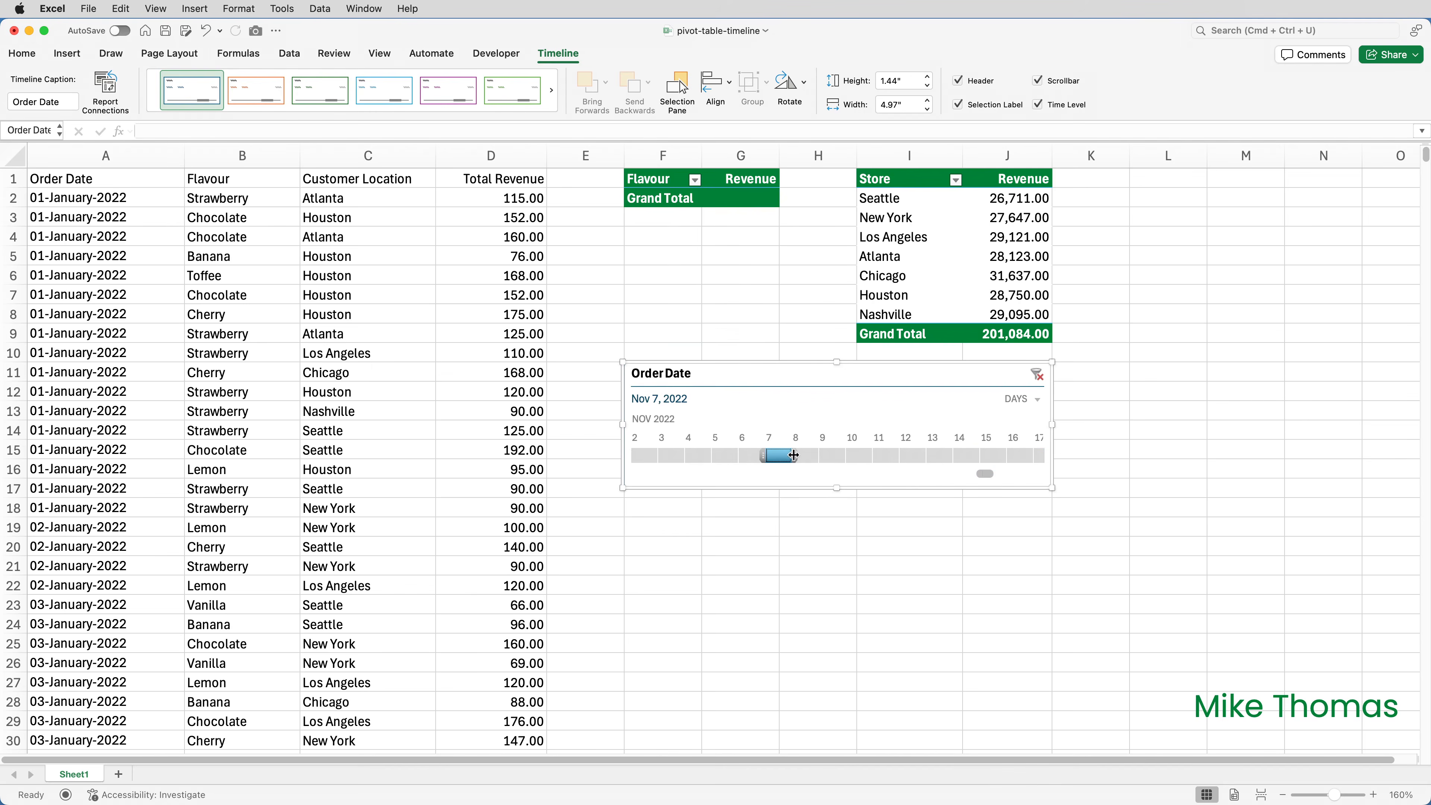
pyautogui.moveTo(841, 455); pyautogui.dragTo(912, 455)
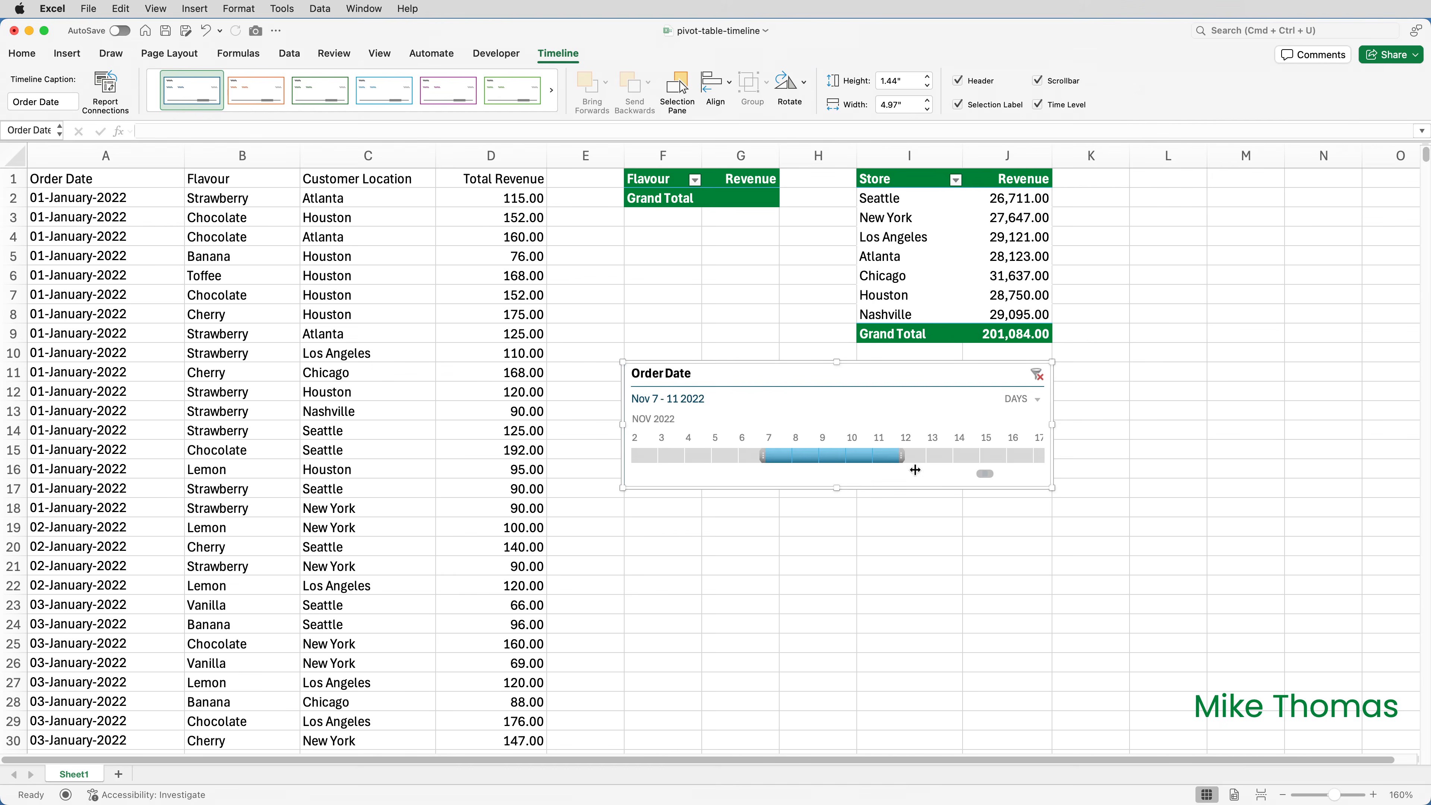
# - Clear the timeline's date filter and set its time level back to months
pyautogui.click(1035, 374)
pyautogui.click(1037, 398)
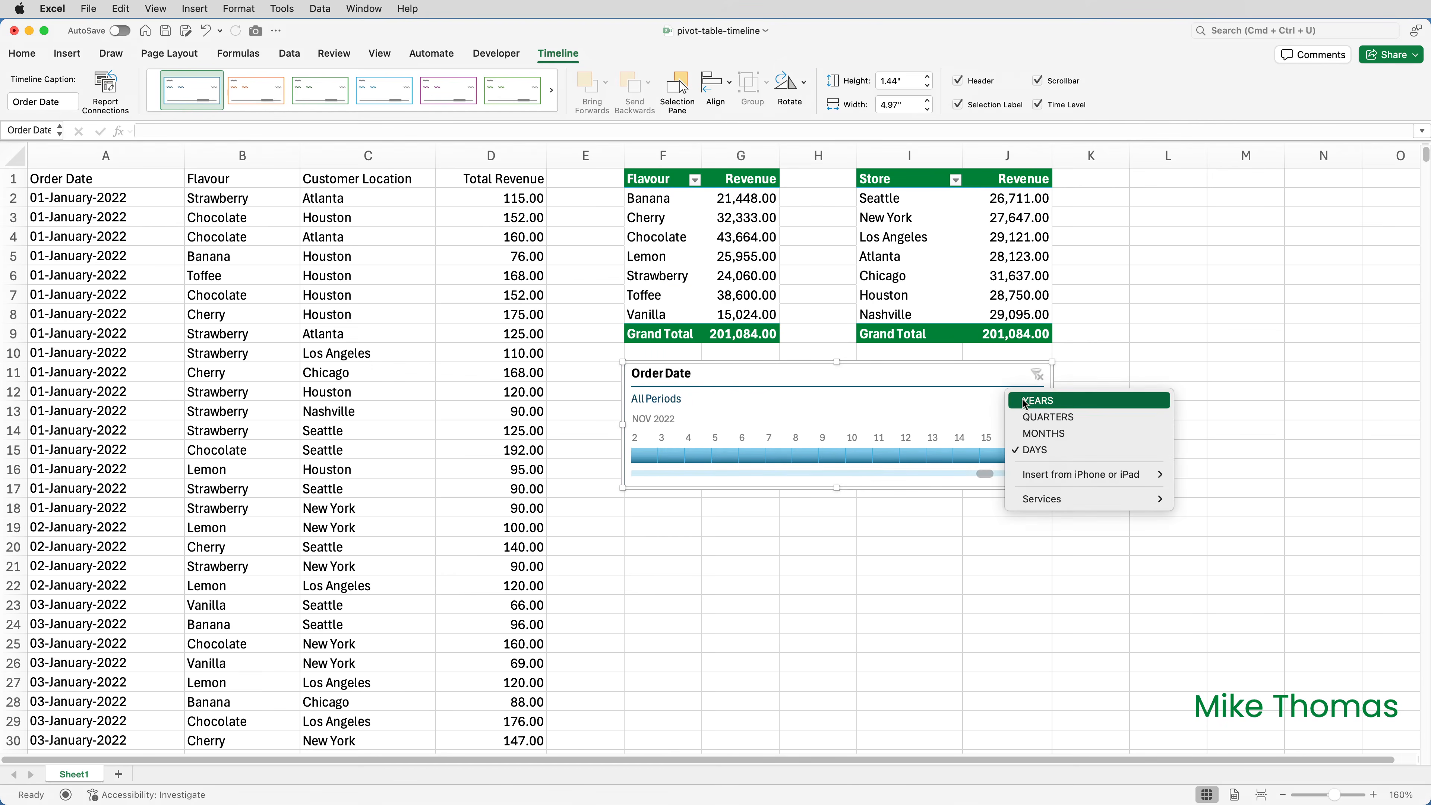
pyautogui.click(1042, 433)
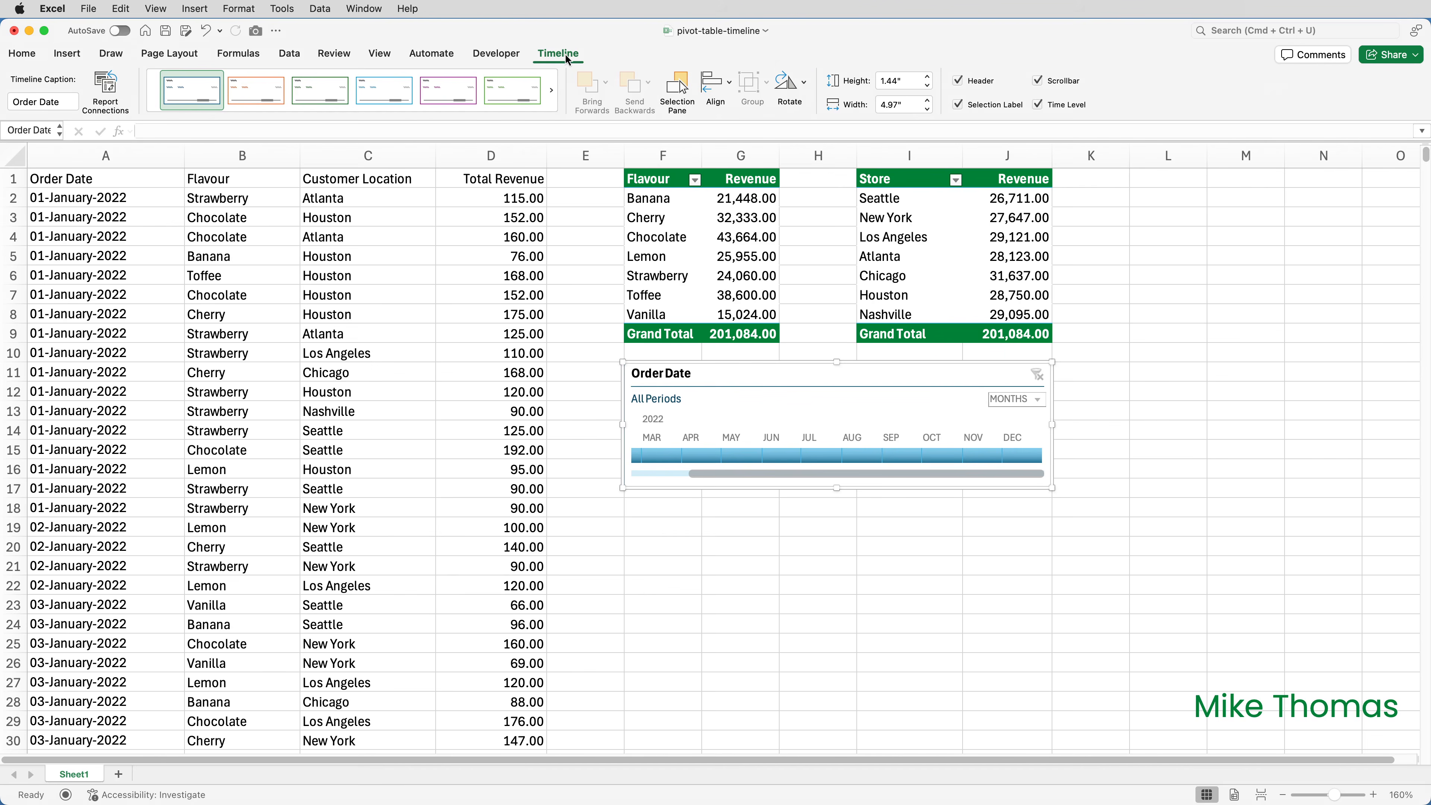
# - Connect the Order Date timeline to PivotTable2 as well as PivotTable1, and bring January 2022 into view on it
pyautogui.click(107, 90)
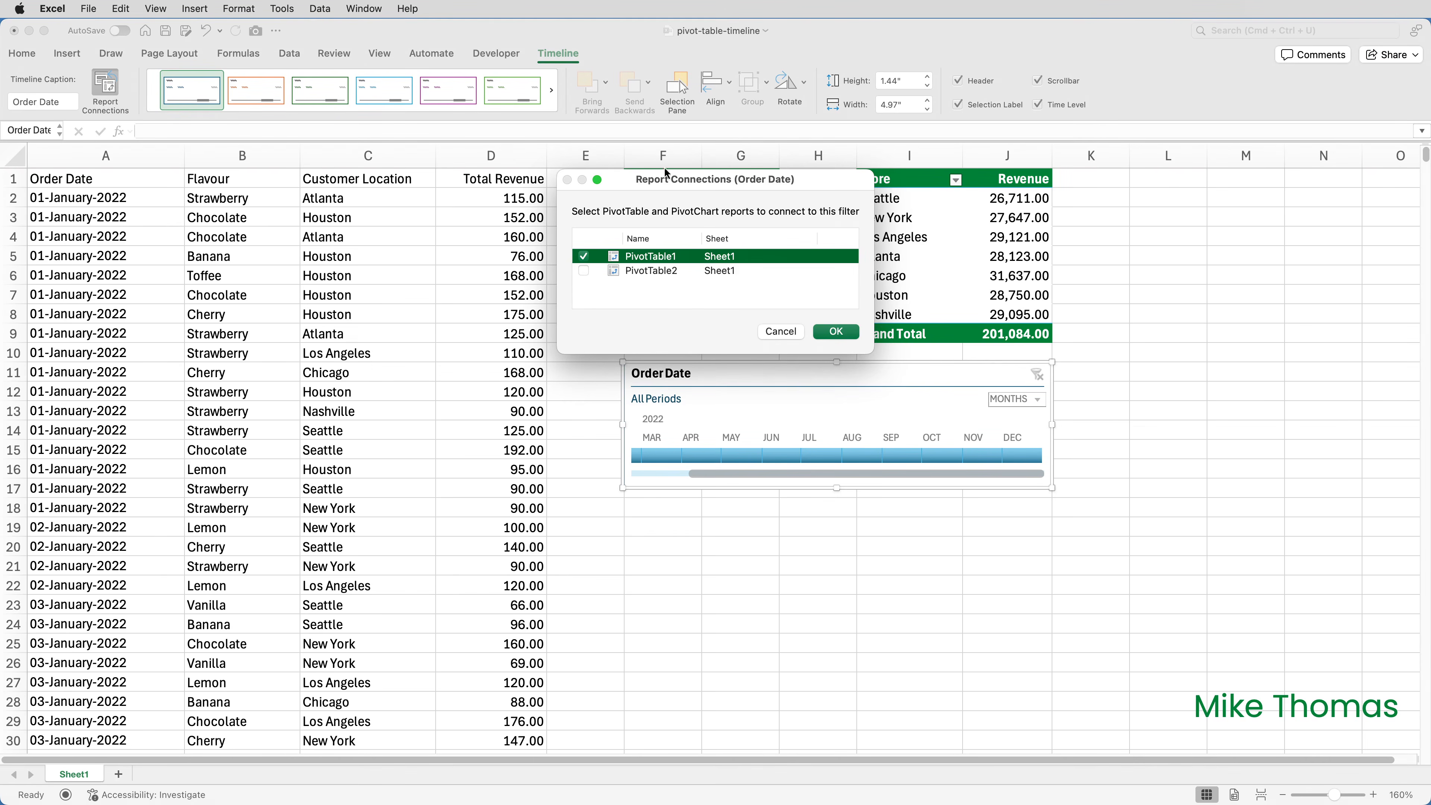
pyautogui.moveTo(679, 177); pyautogui.dragTo(703, 334)
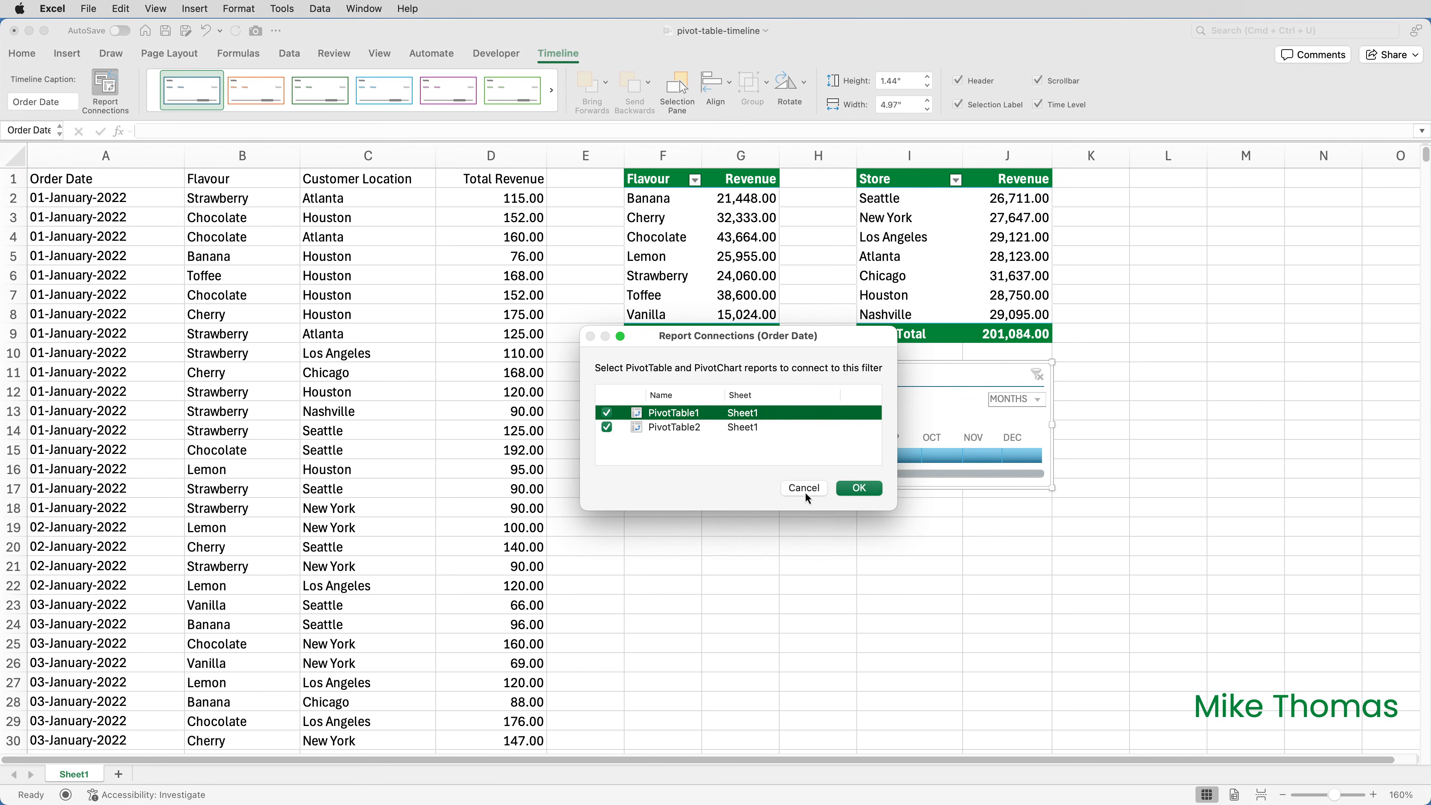
pyautogui.click(859, 488)
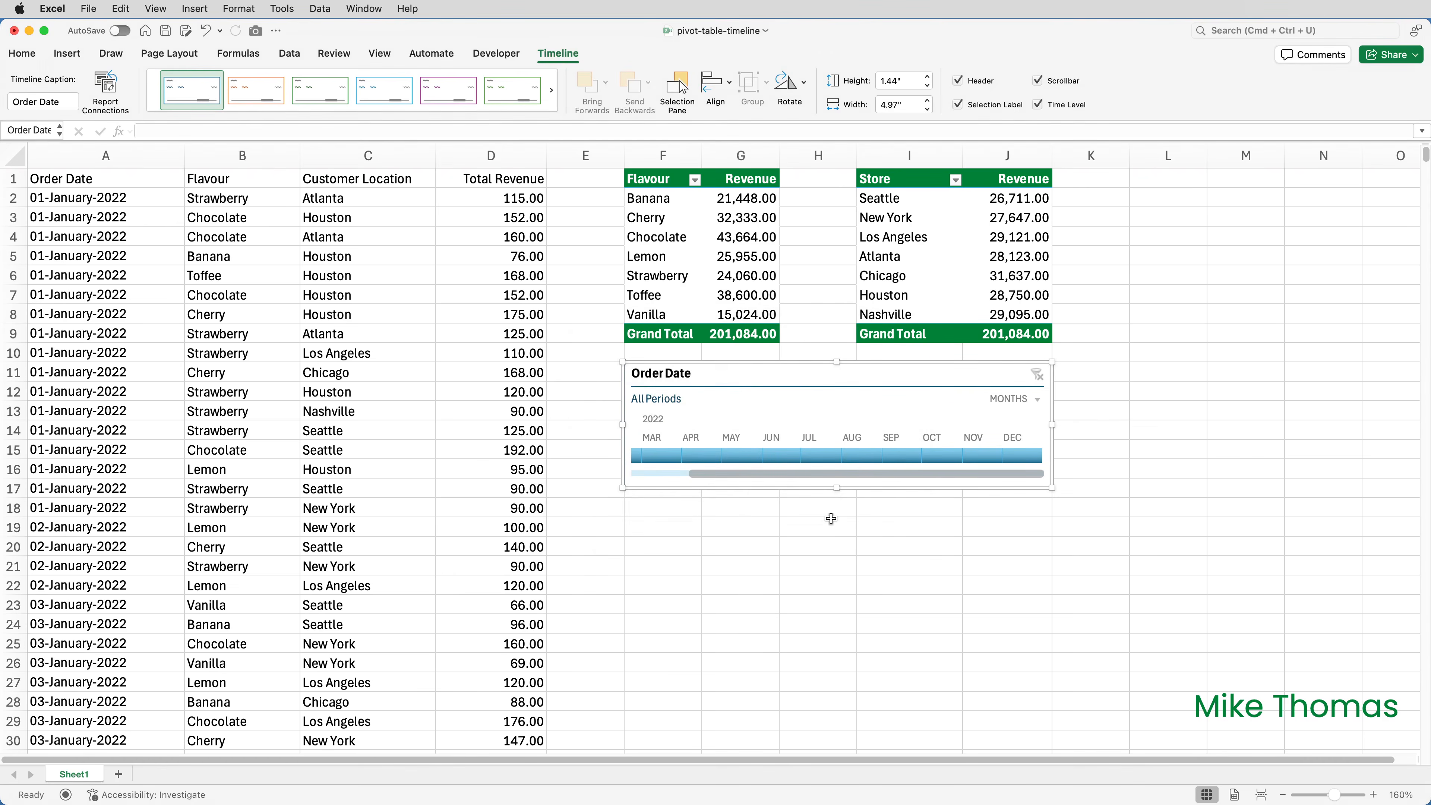
pyautogui.moveTo(697, 476); pyautogui.dragTo(652, 474)
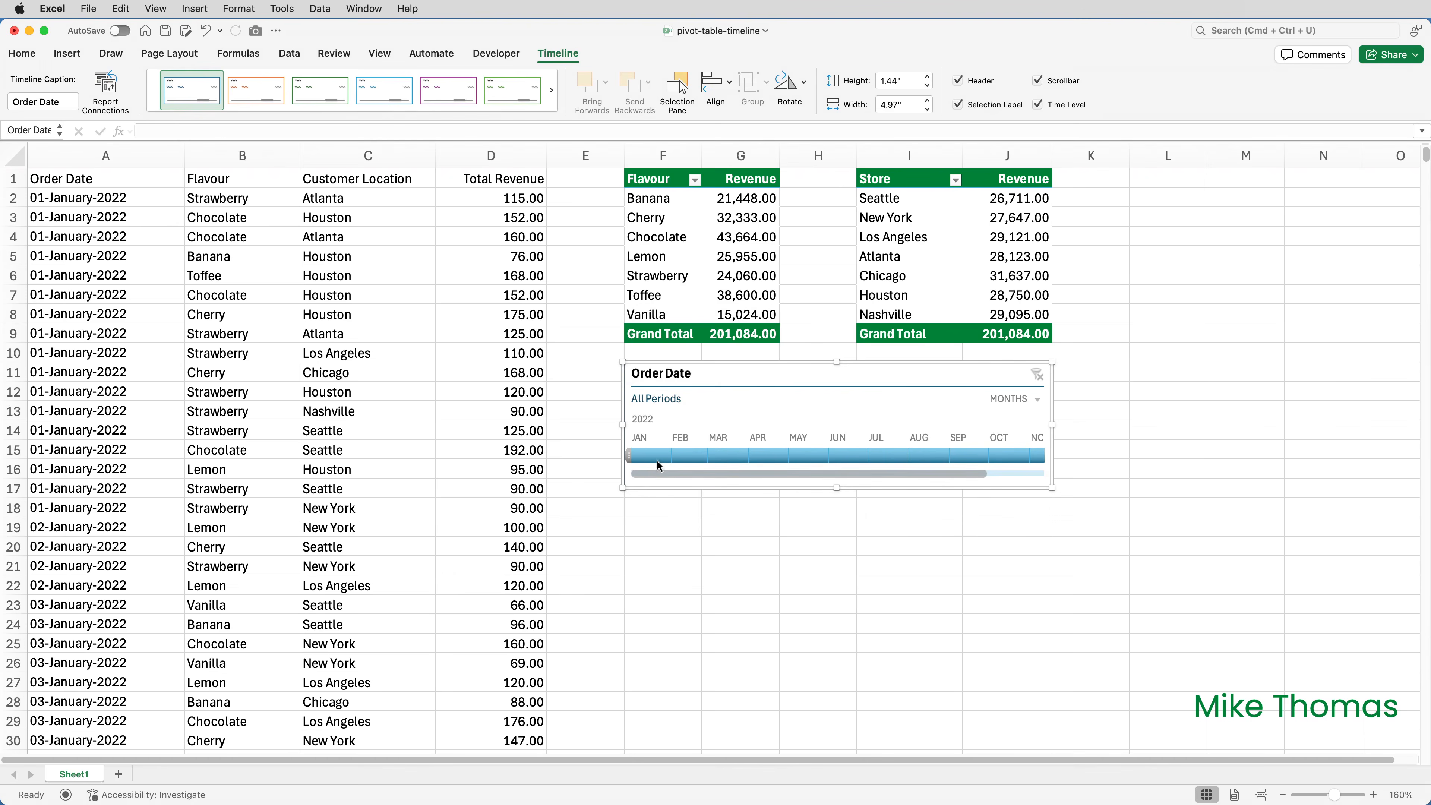
# - Filter both pivot tables to February 2022 with the Order Date timeline, and clear the filter again
pyautogui.click(681, 456)
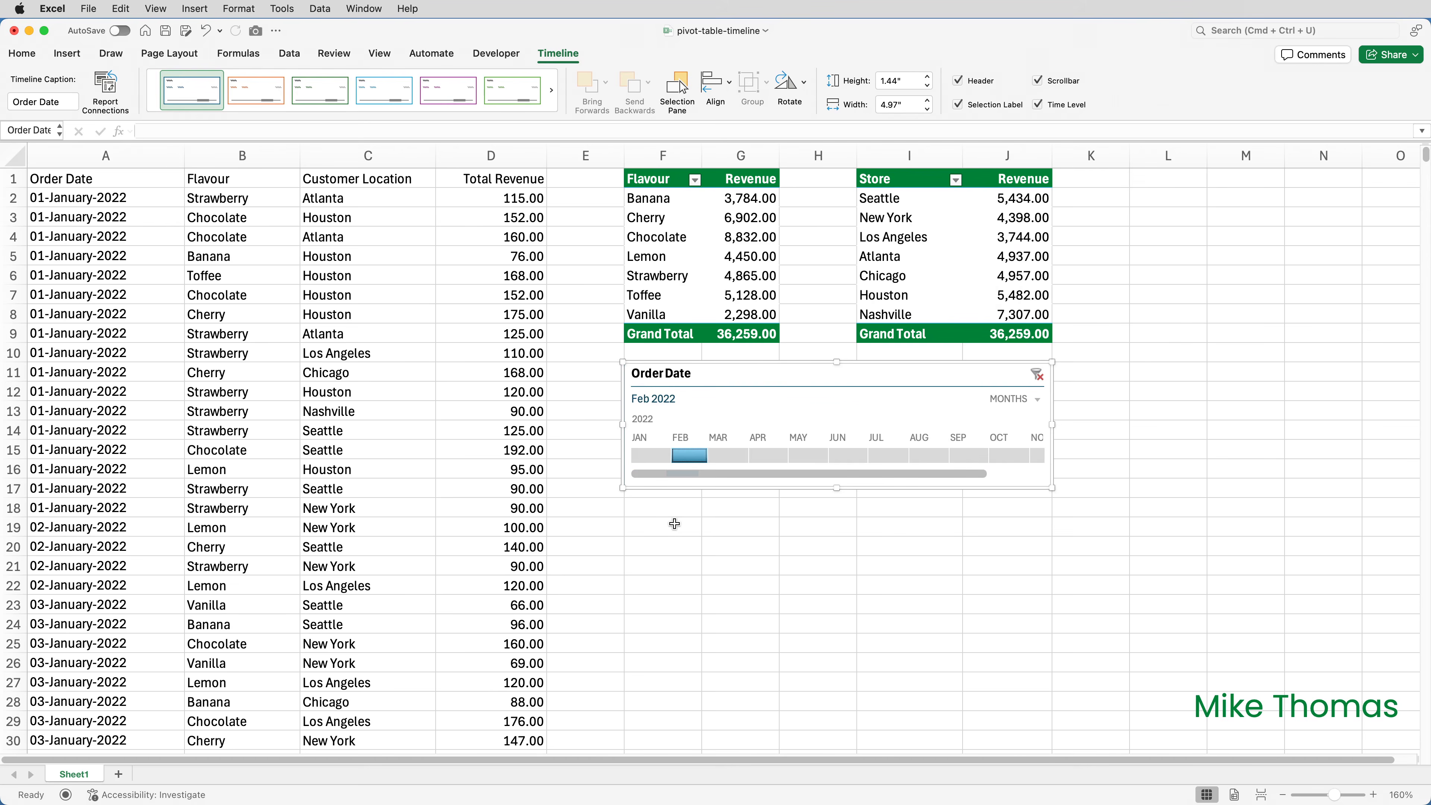
pyautogui.click(1036, 375)
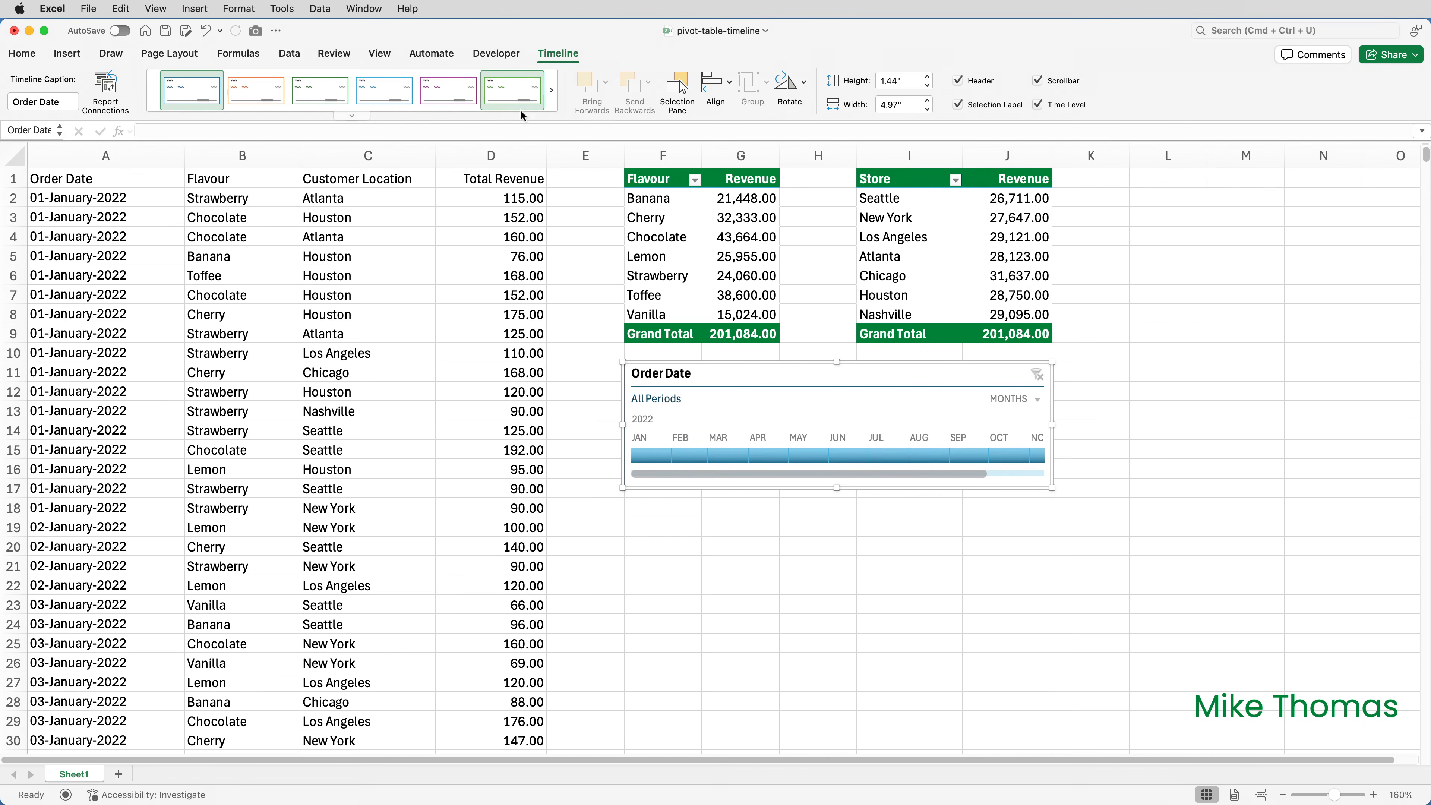
# - Apply the light orange style to the timeline and set its caption to "Filter Pivot Tables By Month"
pyautogui.click(353, 114)
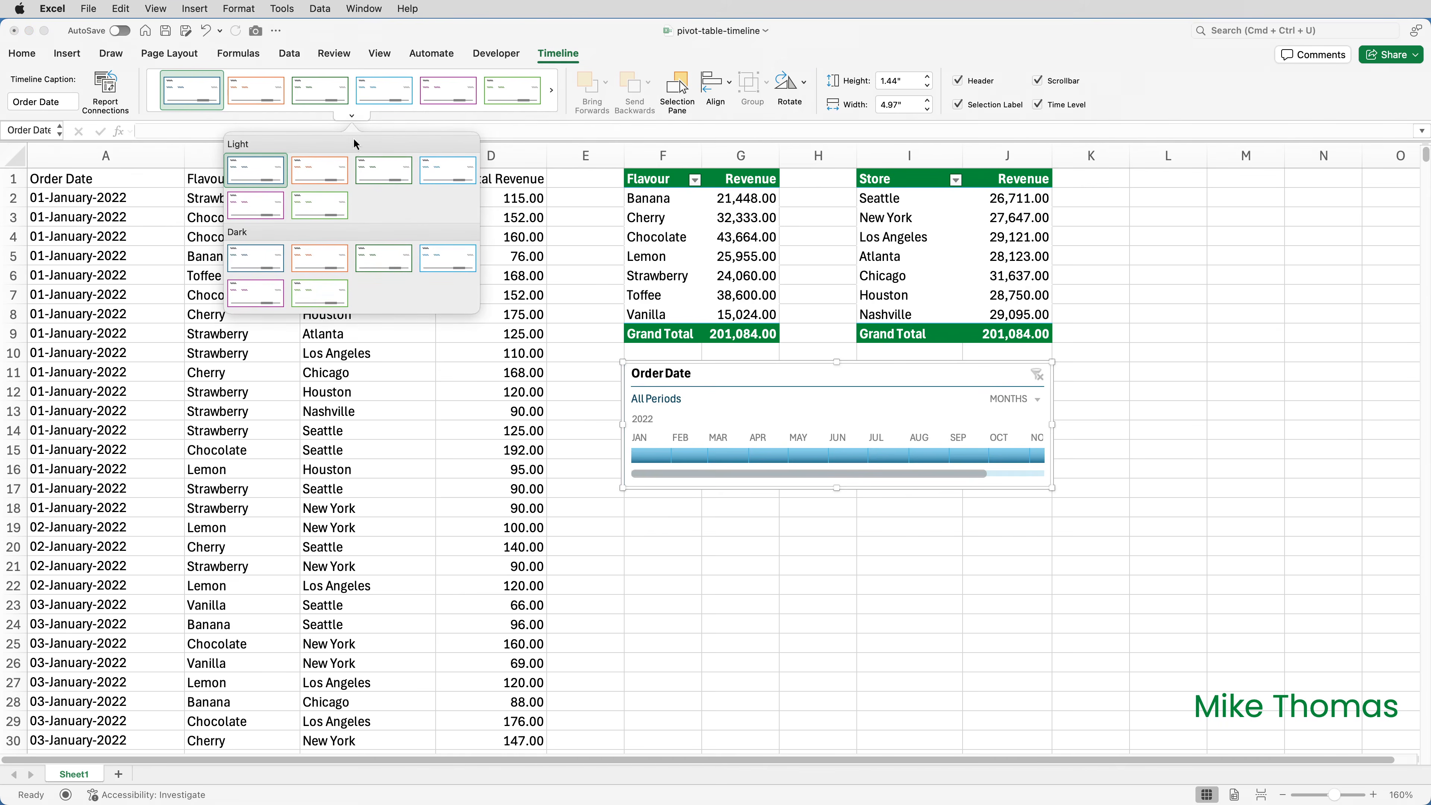
pyautogui.click(338, 166)
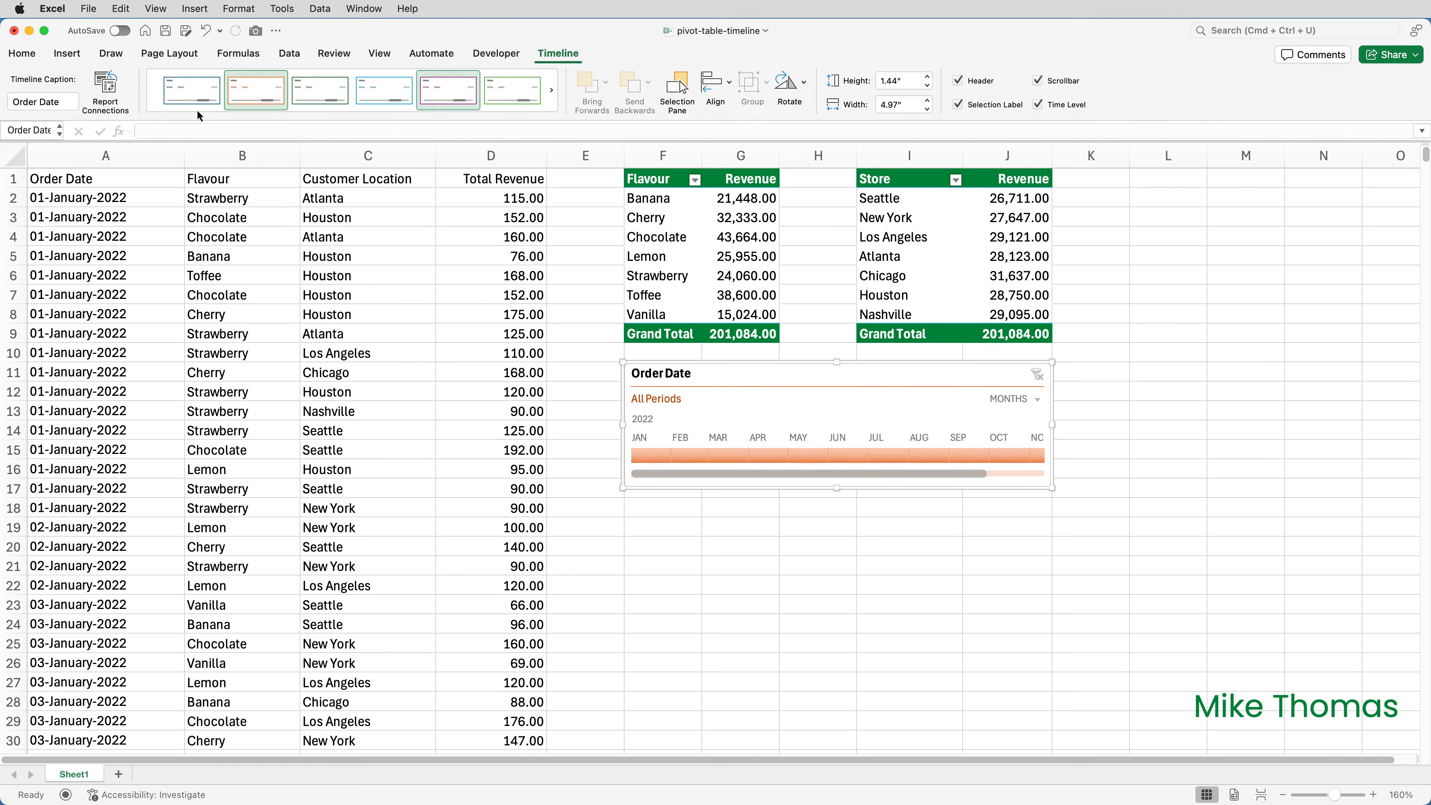
pyautogui.tripleClick(65, 102)
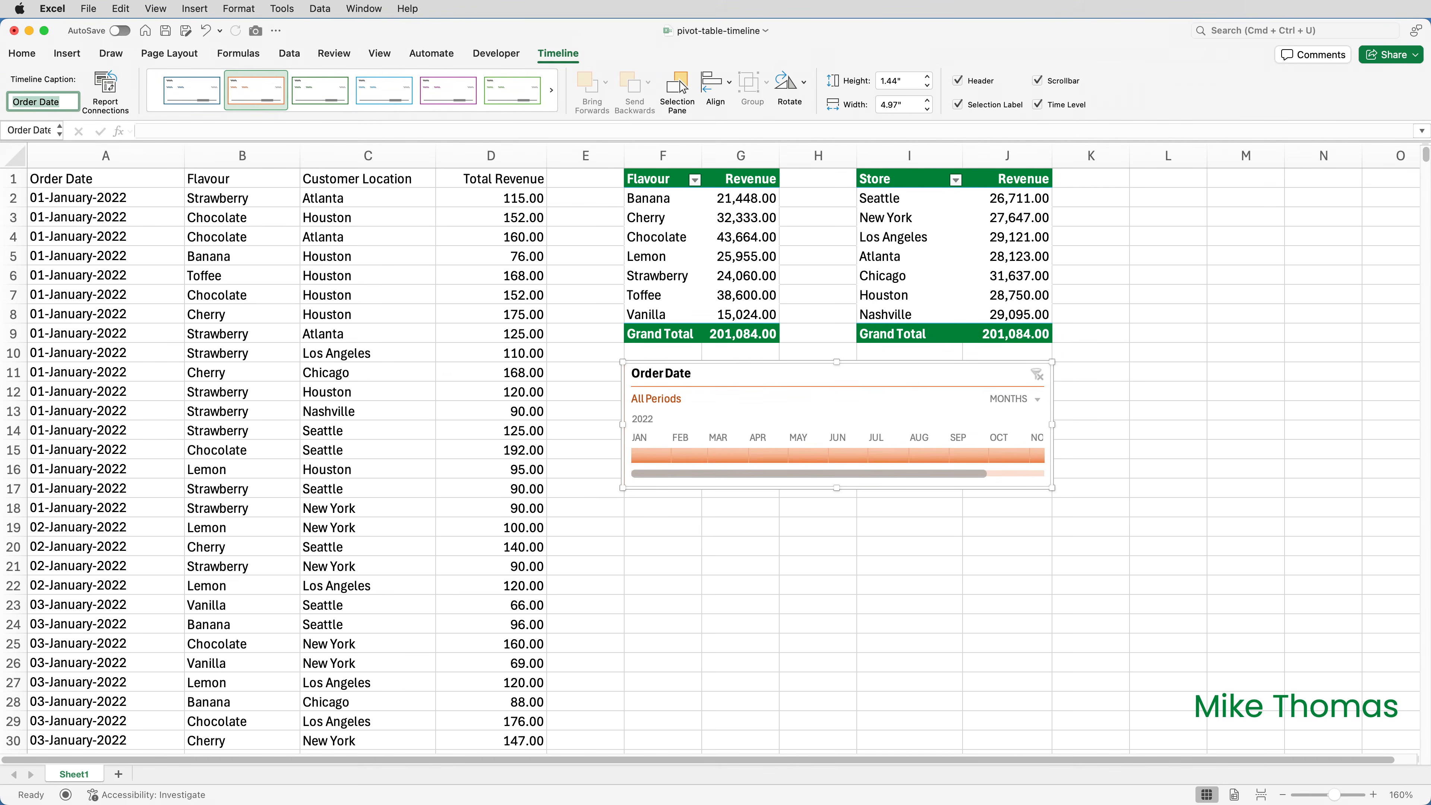
pyautogui.write('F')
pyautogui.write('ilte')
pyautogui.write('r Pivot Tables B')
pyautogui.write('y Month')
pyautogui.press('Return')
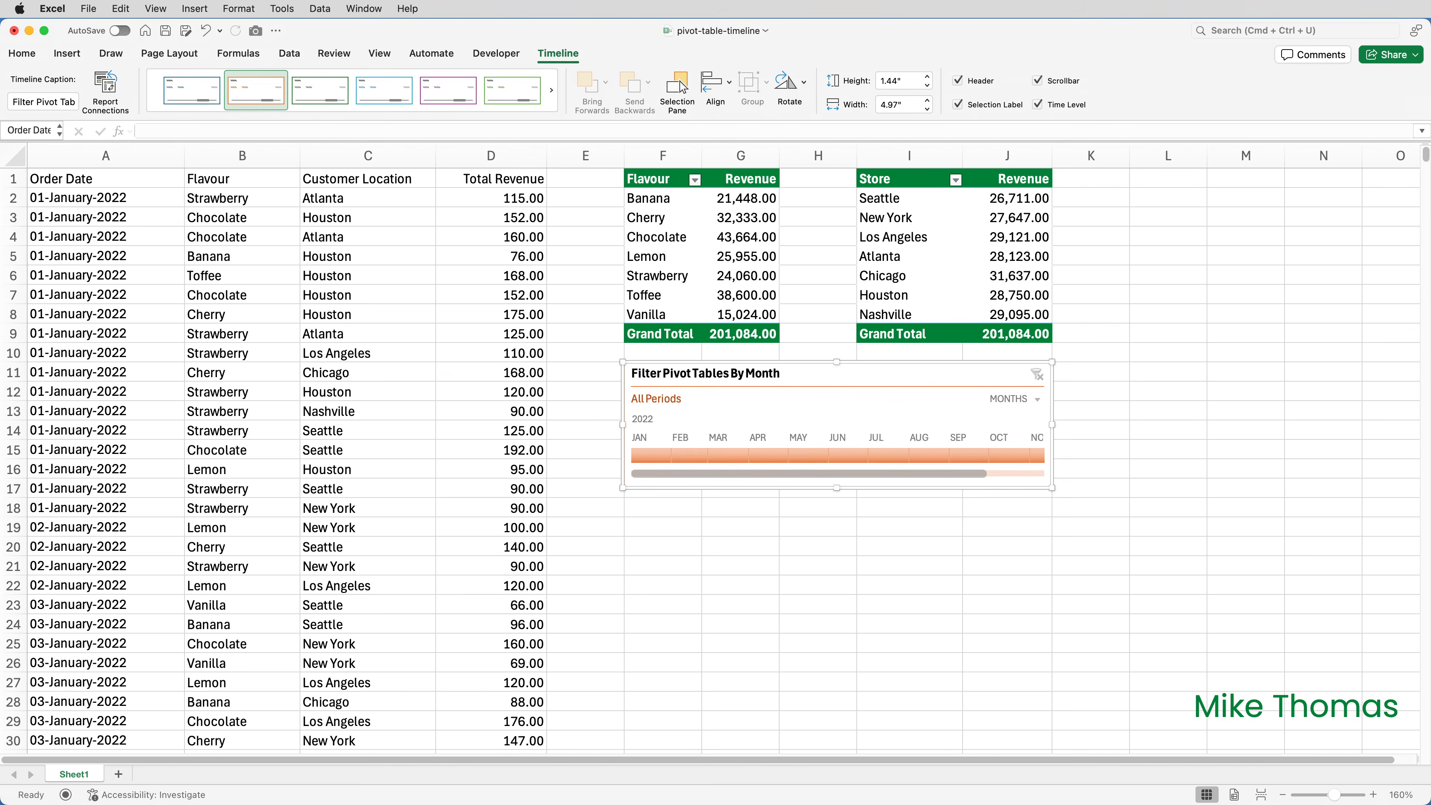
# - Hide the timeline's time level selector and place a copy of the timeline directly below it, starting at about row 19
pyautogui.click(1037, 104)
pyautogui.moveTo(941, 364); pyautogui.dragTo(824, 521)
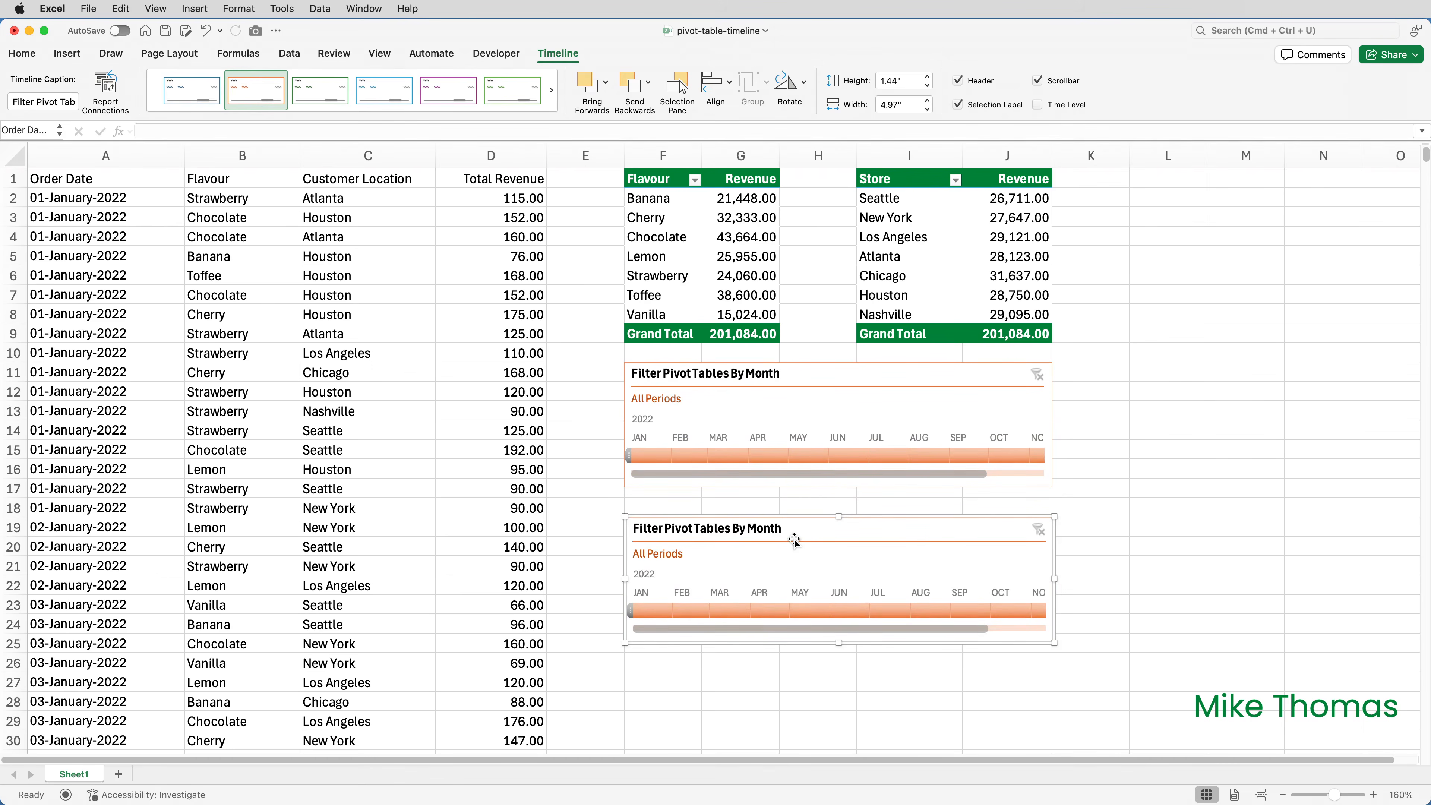
# - Change the copied timeline's caption to "Filter Pivot Tables By Quarter"
pyautogui.click(62, 101)
pyautogui.moveTo(63, 102); pyautogui.dragTo(134, 104)
pyautogui.press('Right')
pyautogui.press('BackSpace')
pyautogui.press('BackSpace')
pyautogui.press('BackSpace')
pyautogui.press('BackSpace')
pyautogui.press('BackSpace')
pyautogui.write('Quarter')
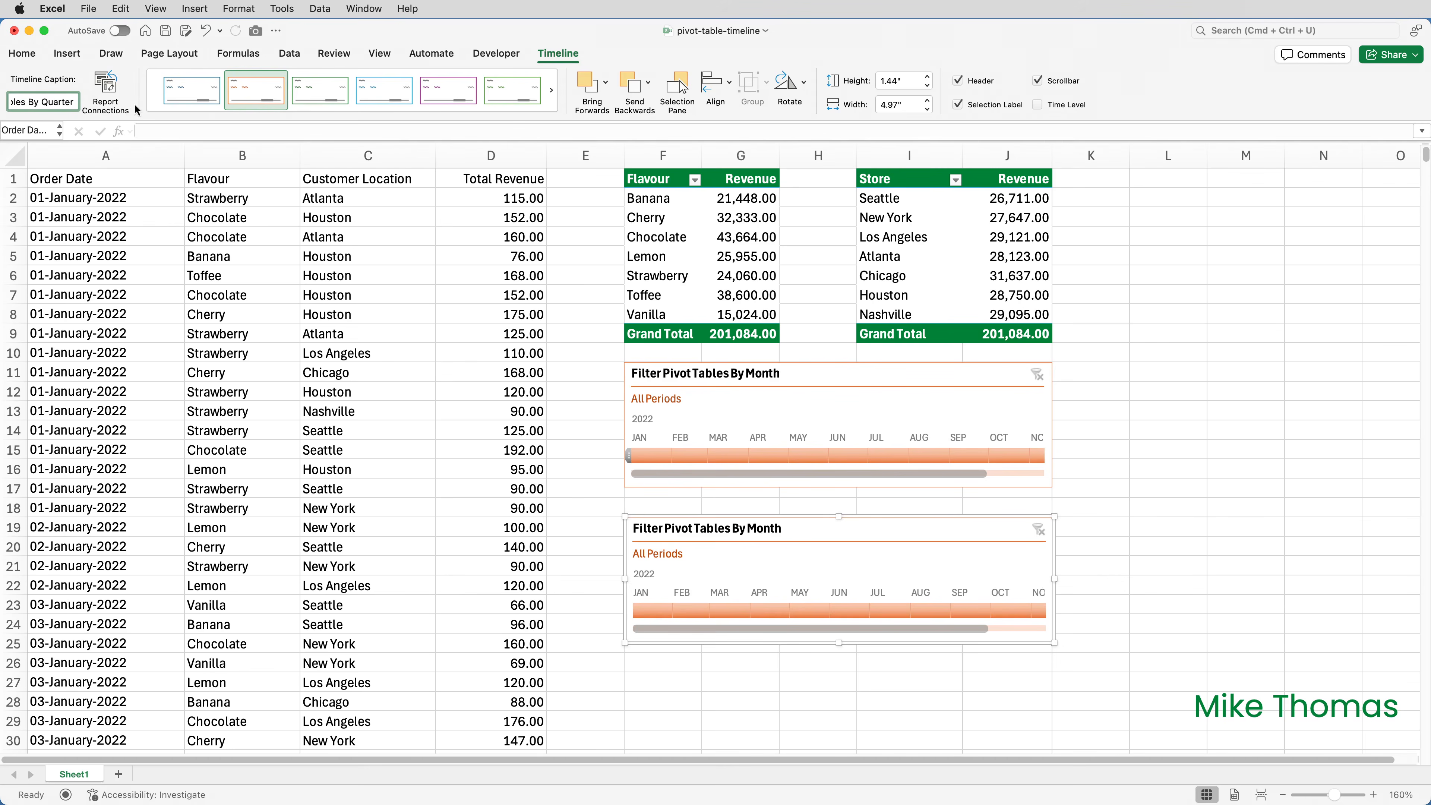
pyautogui.press('Return')
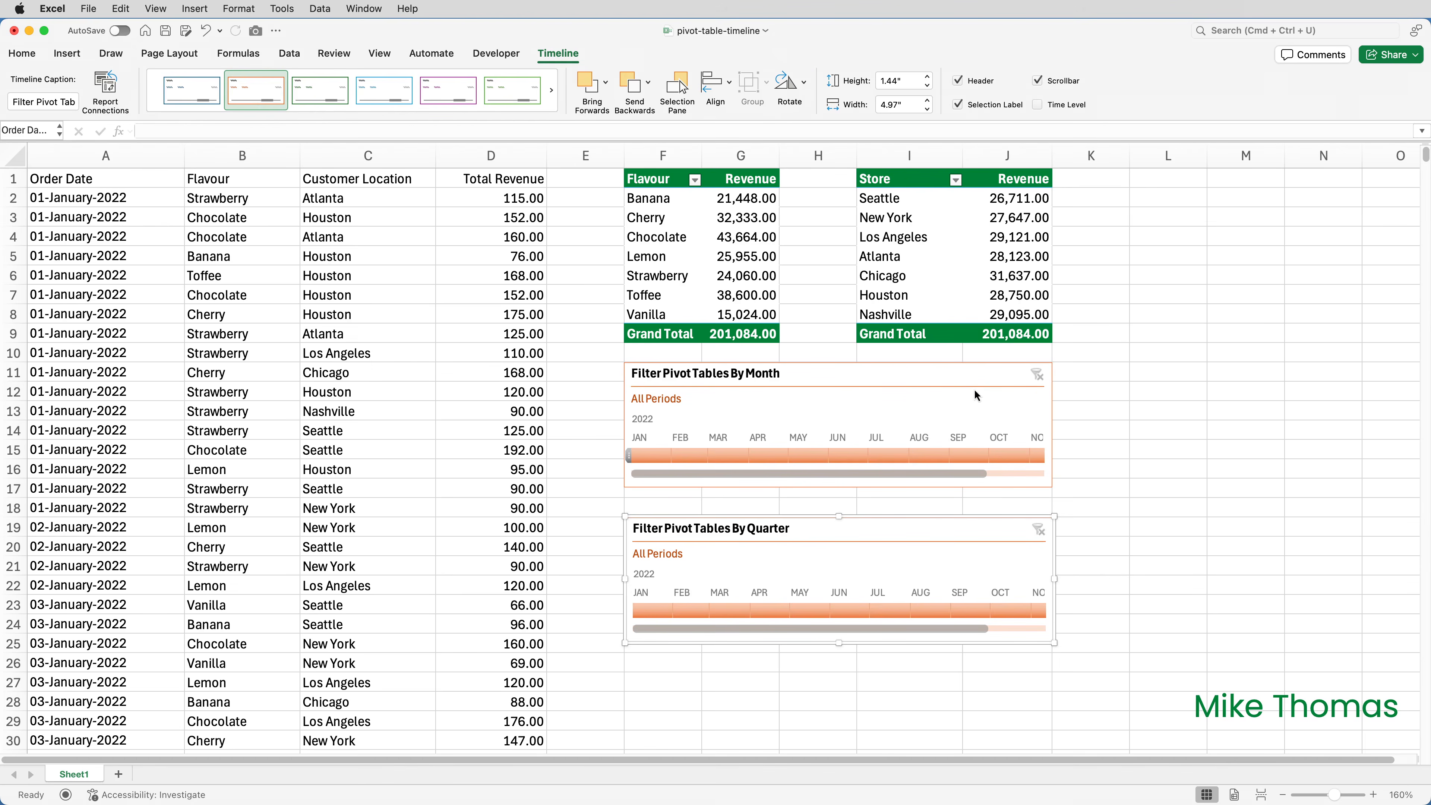
# - Show the copied timeline's time level selector, set the level to quarters, and hide the selector again
pyautogui.click(1037, 105)
pyautogui.click(1037, 554)
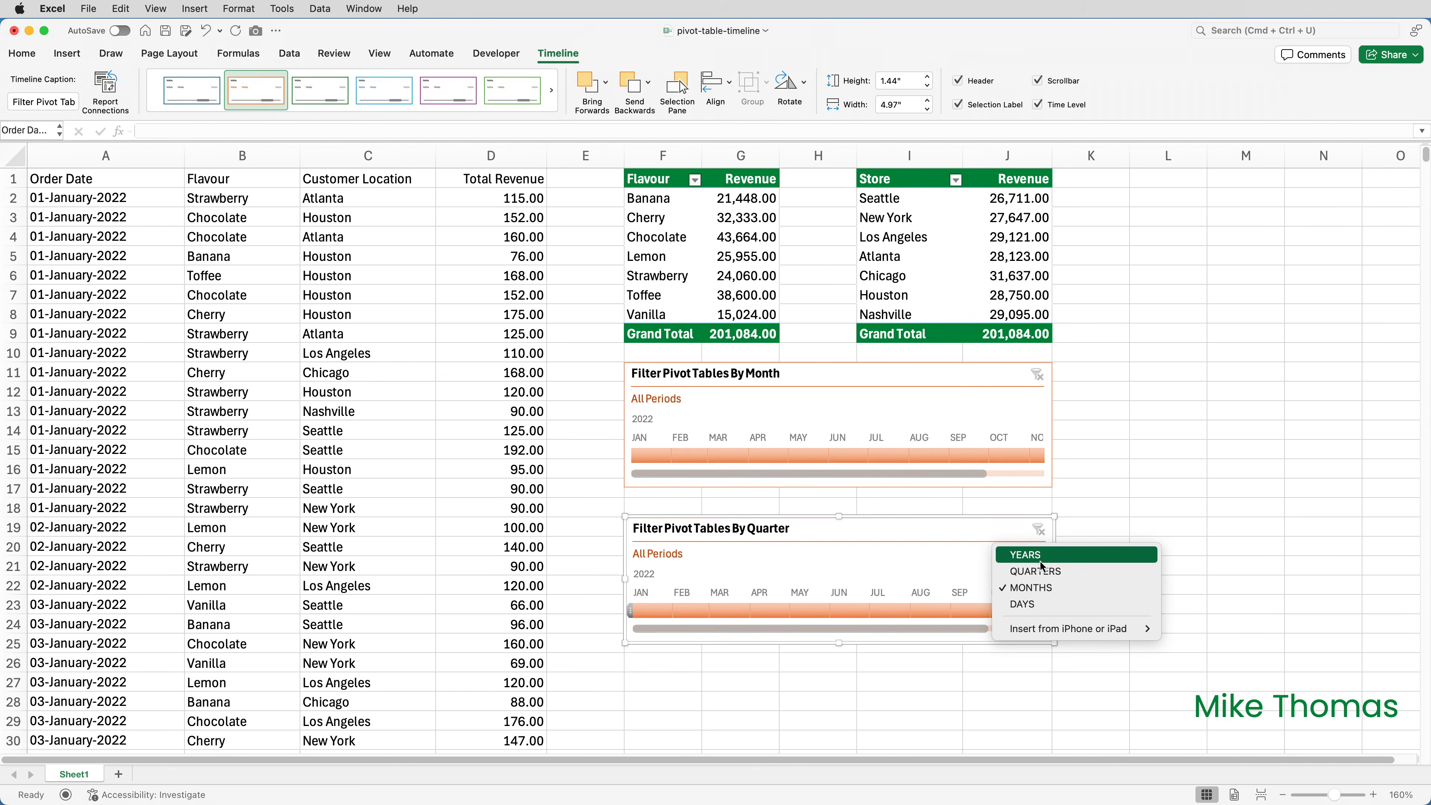
pyautogui.click(1037, 572)
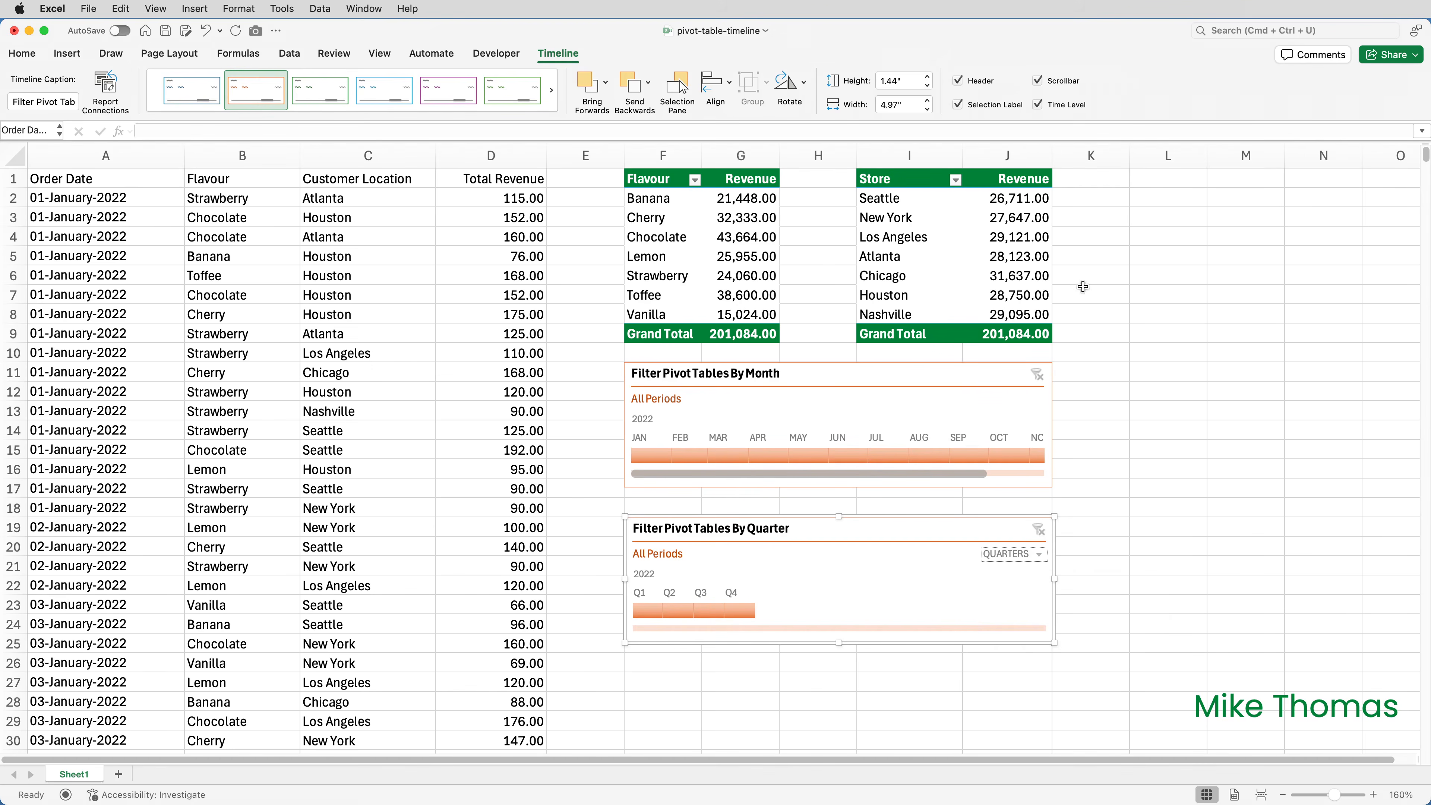
pyautogui.click(1037, 107)
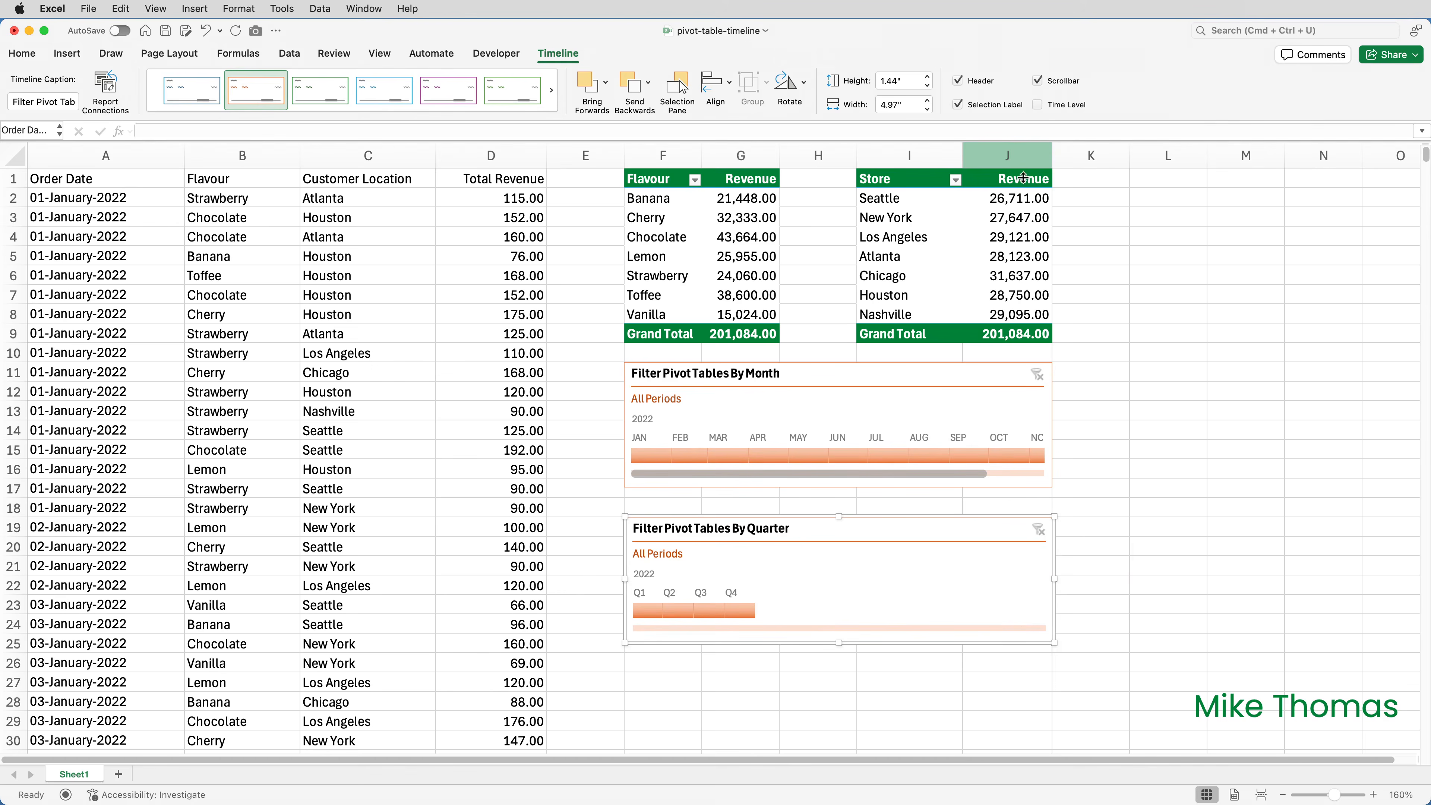
# - Filter both pivot tables to January 2022 with the month timeline, and extend the period to February and then March
pyautogui.click(651, 455)
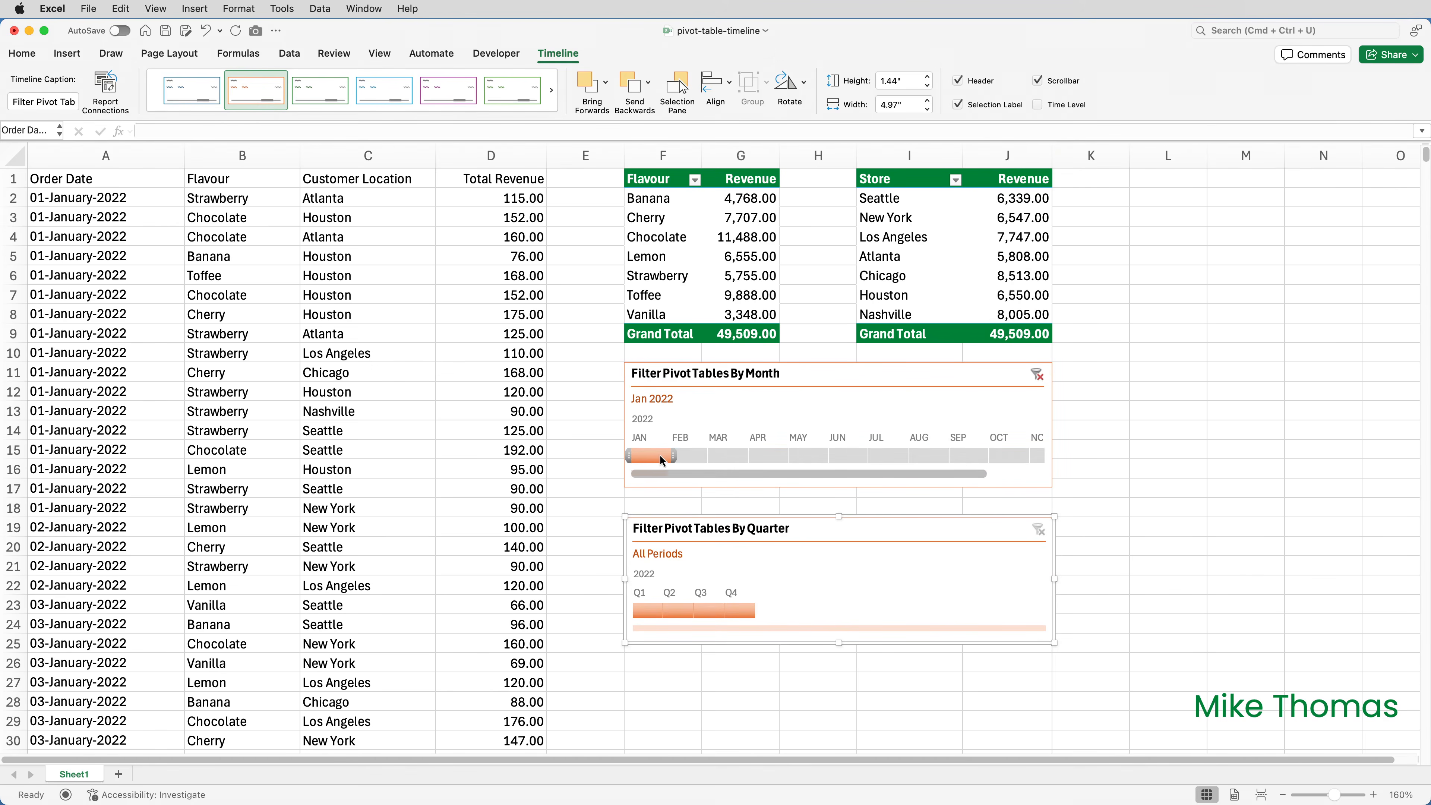
pyautogui.moveTo(682, 456); pyautogui.dragTo(710, 455)
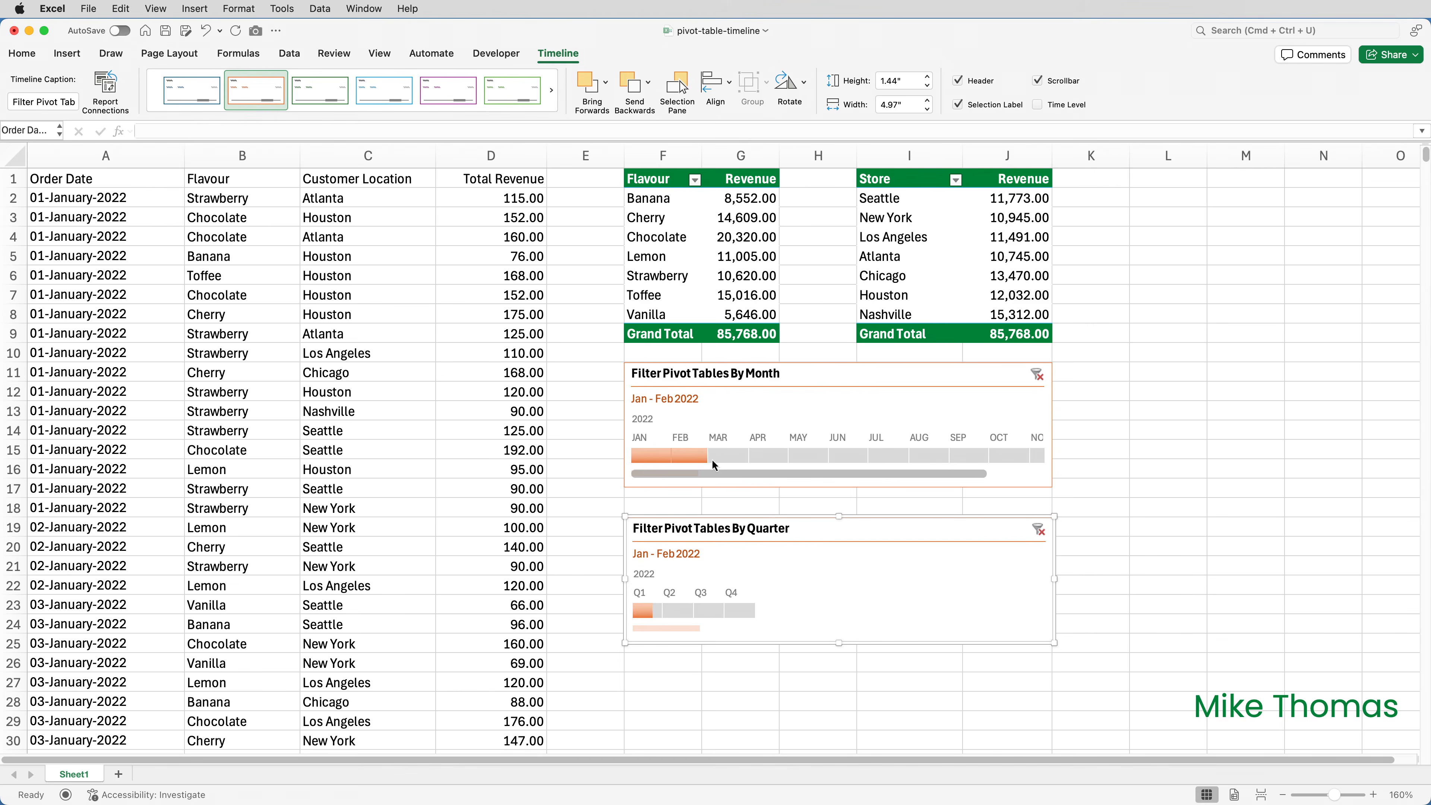
pyautogui.moveTo(744, 453); pyautogui.dragTo(759, 459)
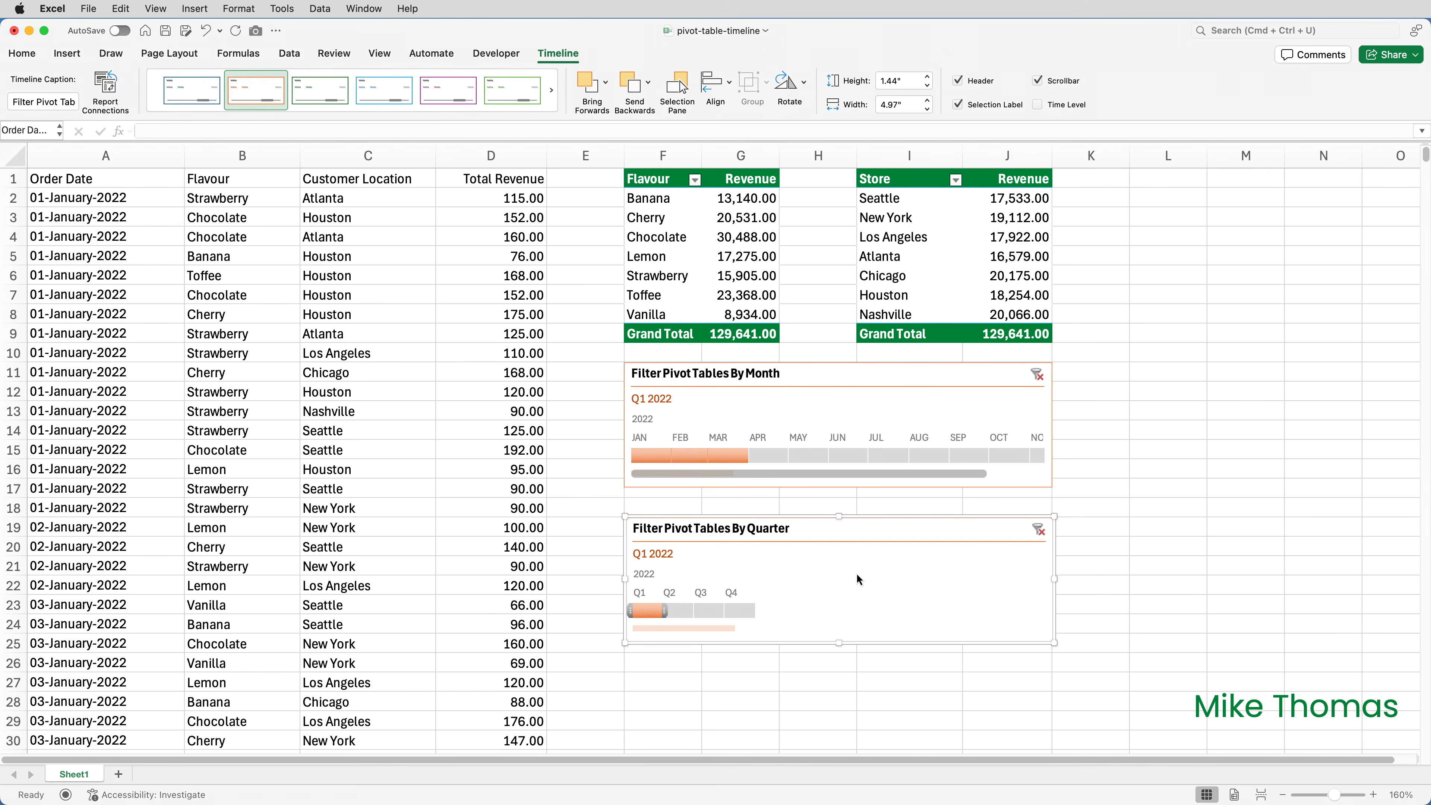
# - Clear the month timeline's filter and select Q2 2022 on the quarter timeline to filter both pivot tables
pyautogui.click(1036, 374)
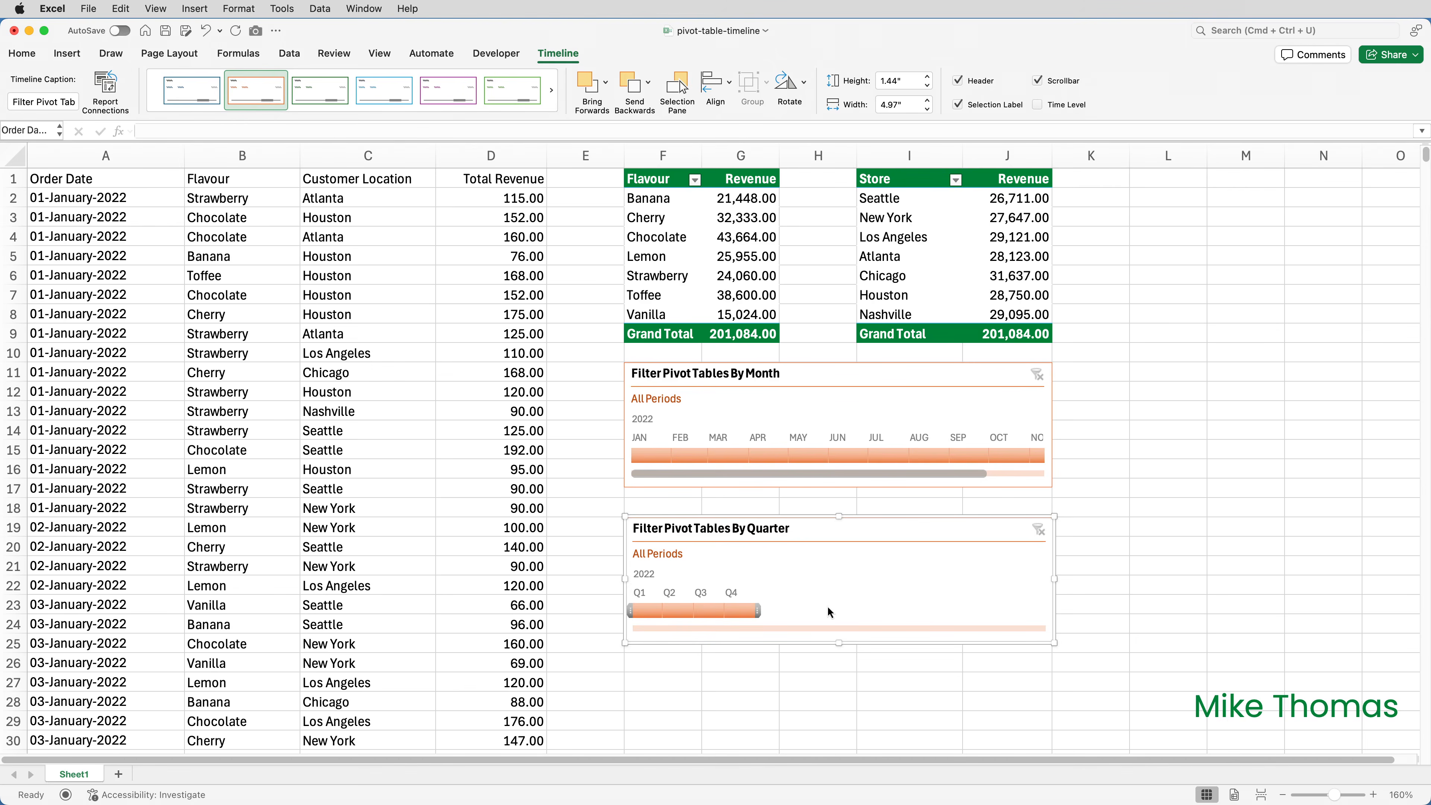
pyautogui.click(678, 609)
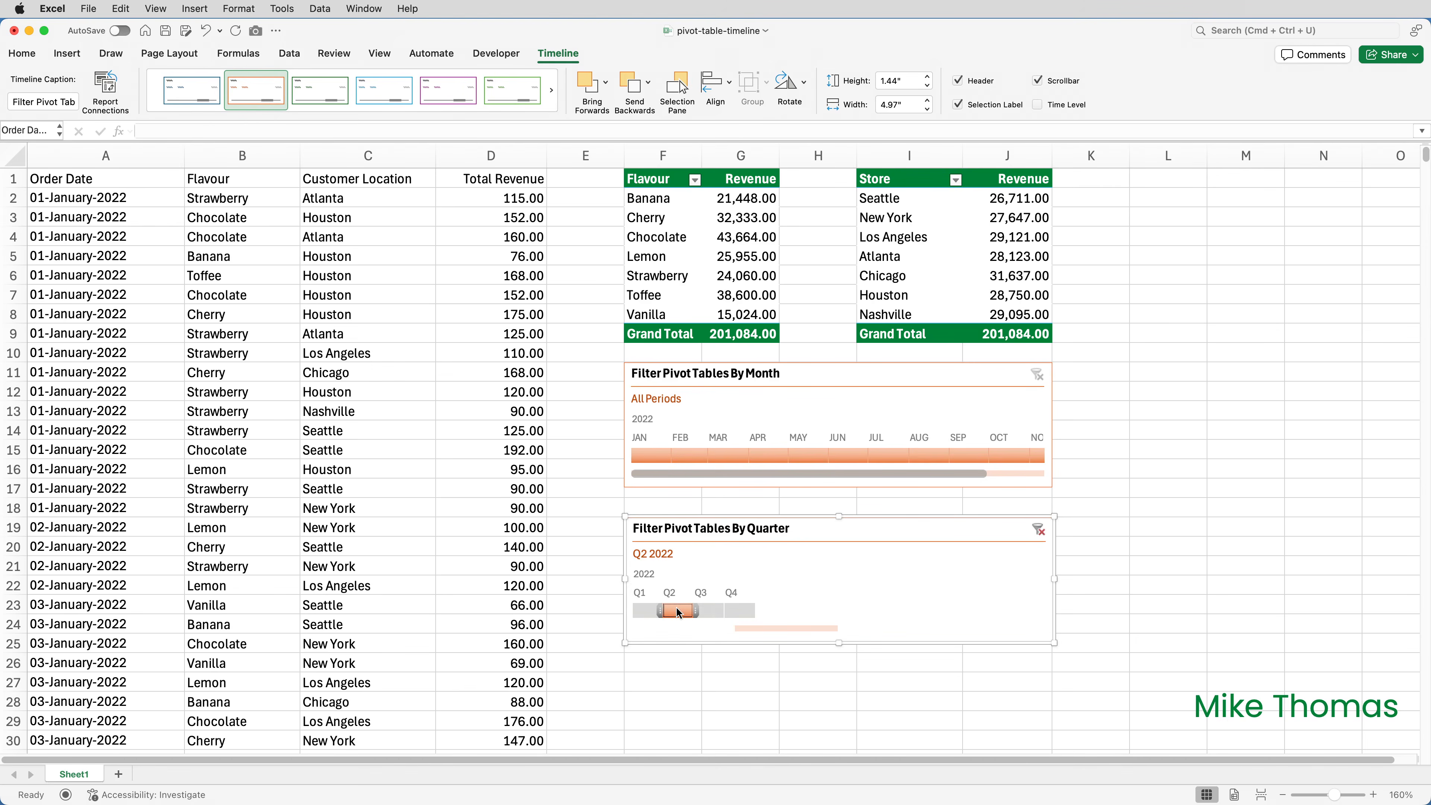